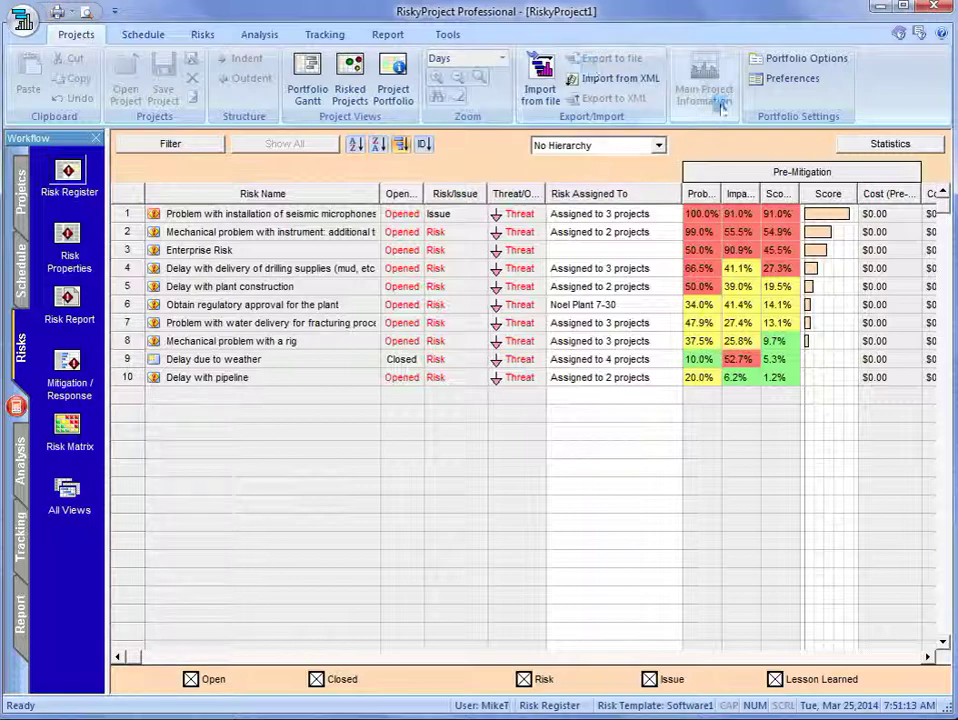
# - Set the portfolio's default risk visibility (approval) rule to Current Project and accept the portfolio options
pyautogui.click(800, 58)
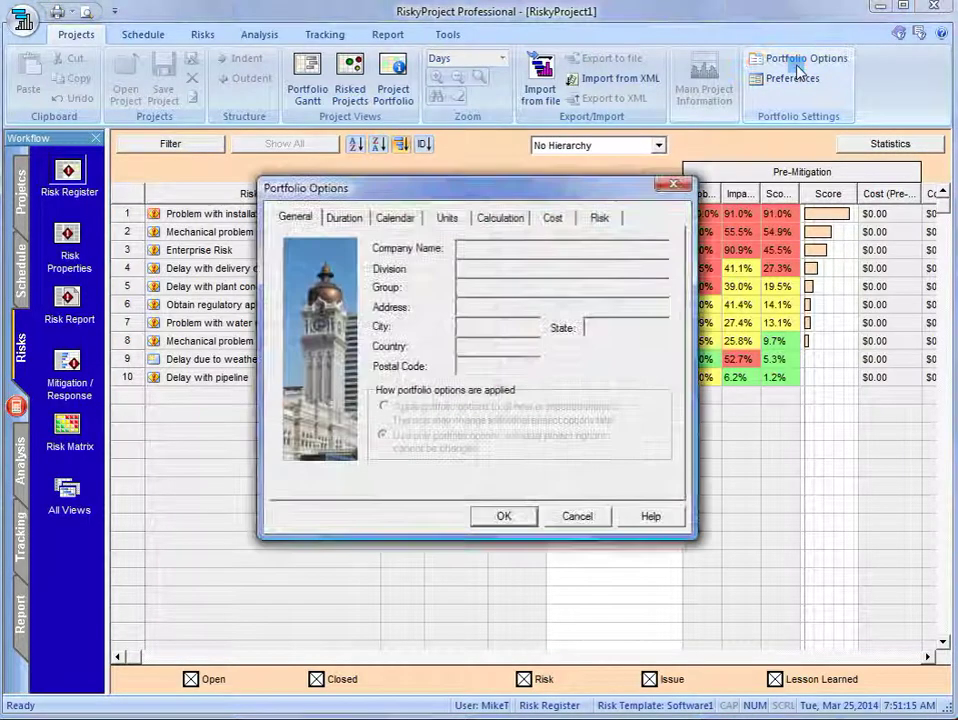
pyautogui.click(589, 222)
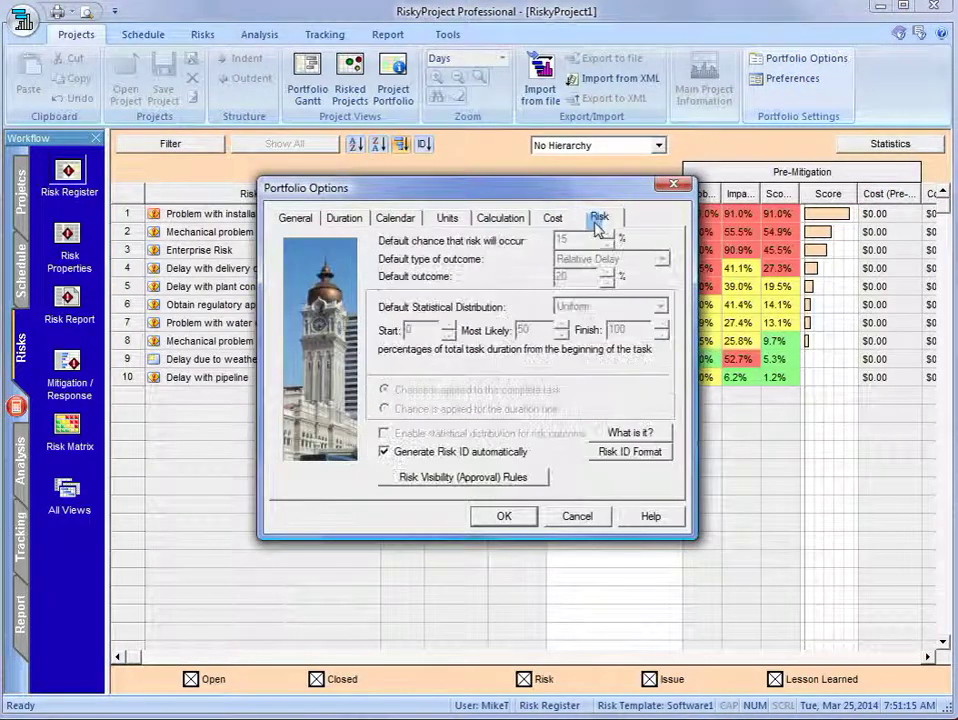
pyautogui.click(450, 483)
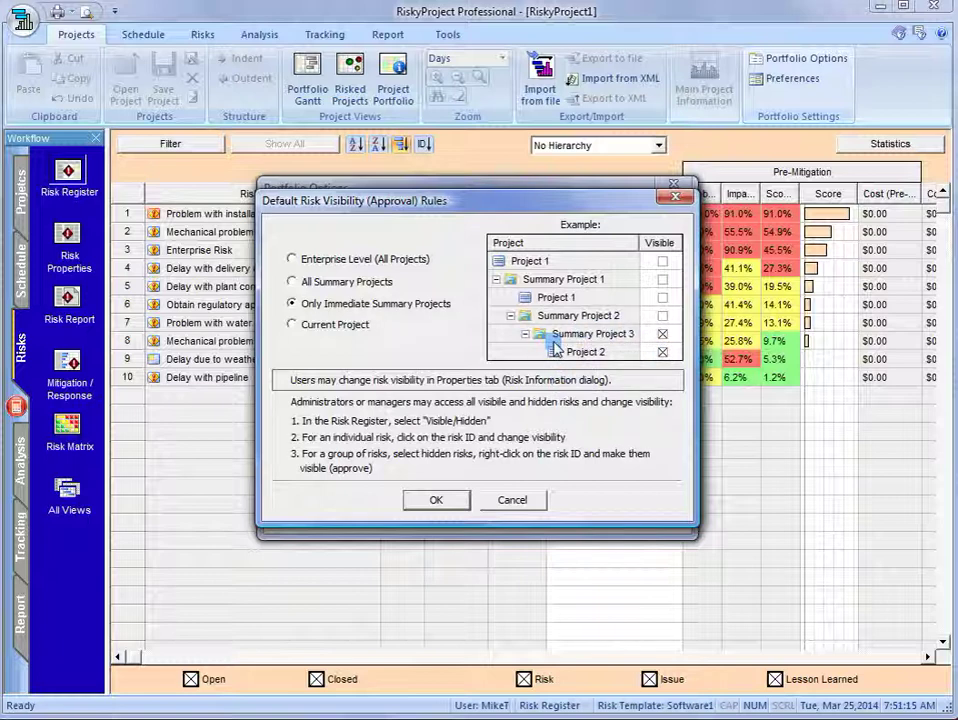
pyautogui.click(292, 281)
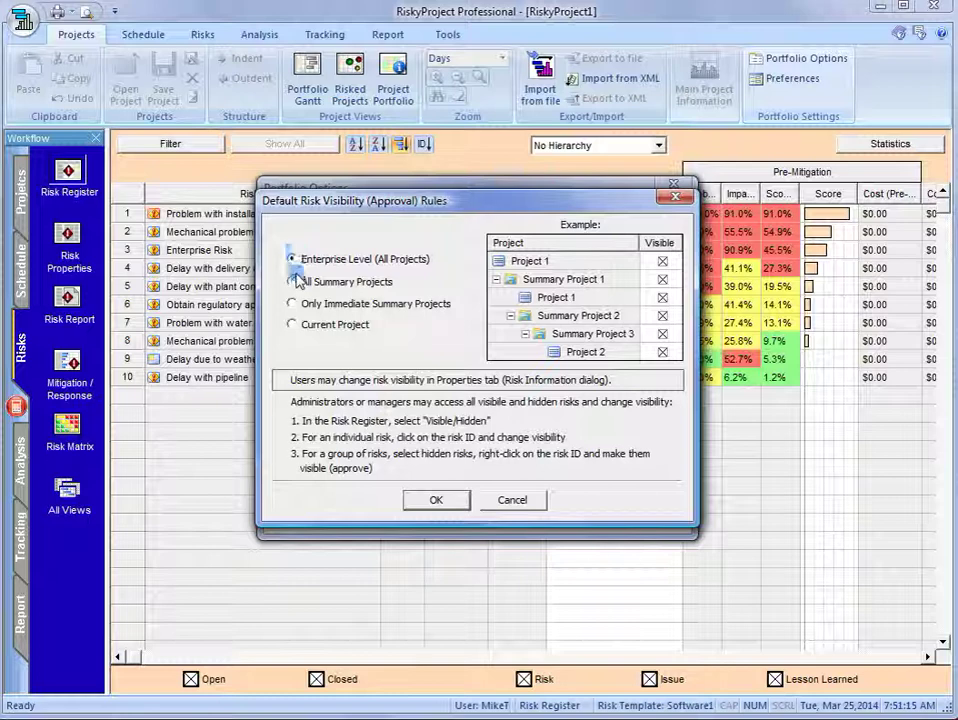
pyautogui.click(293, 325)
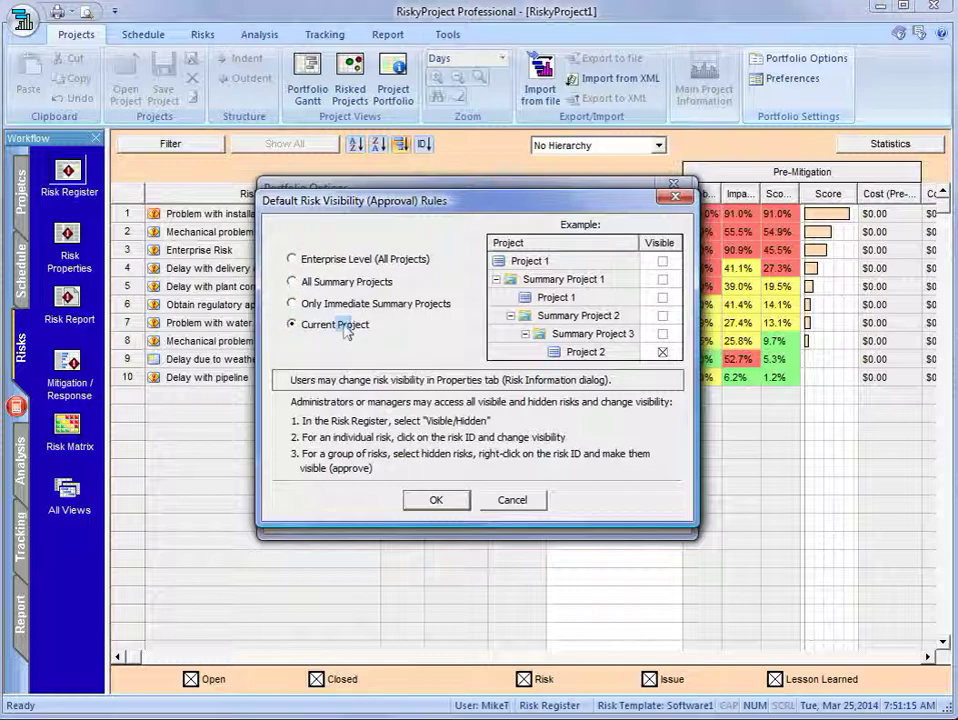
pyautogui.click(440, 501)
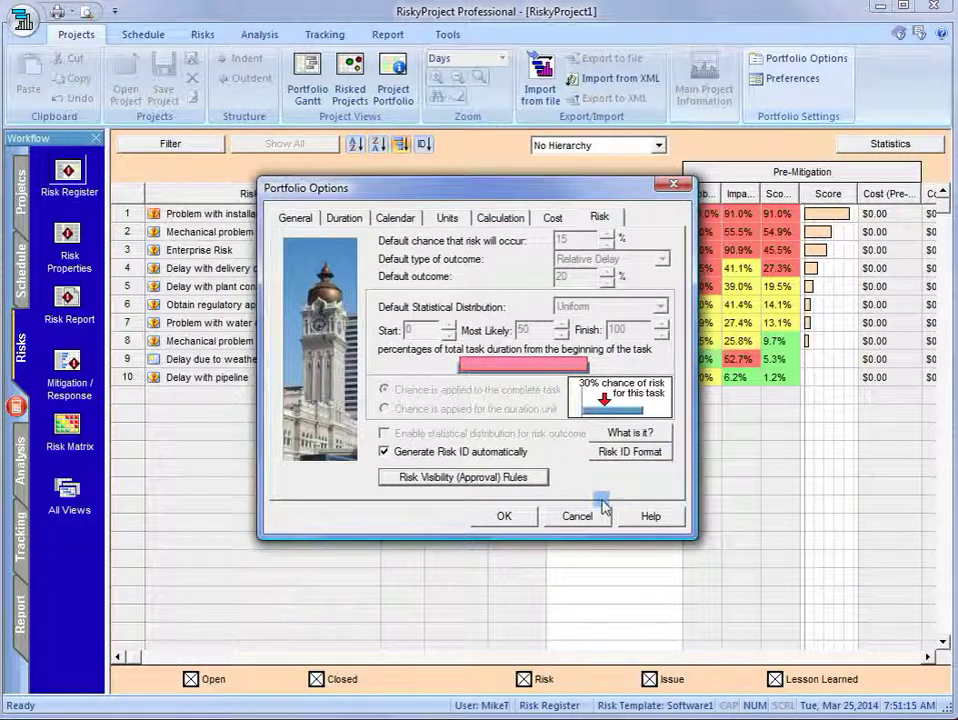
pyautogui.click(504, 517)
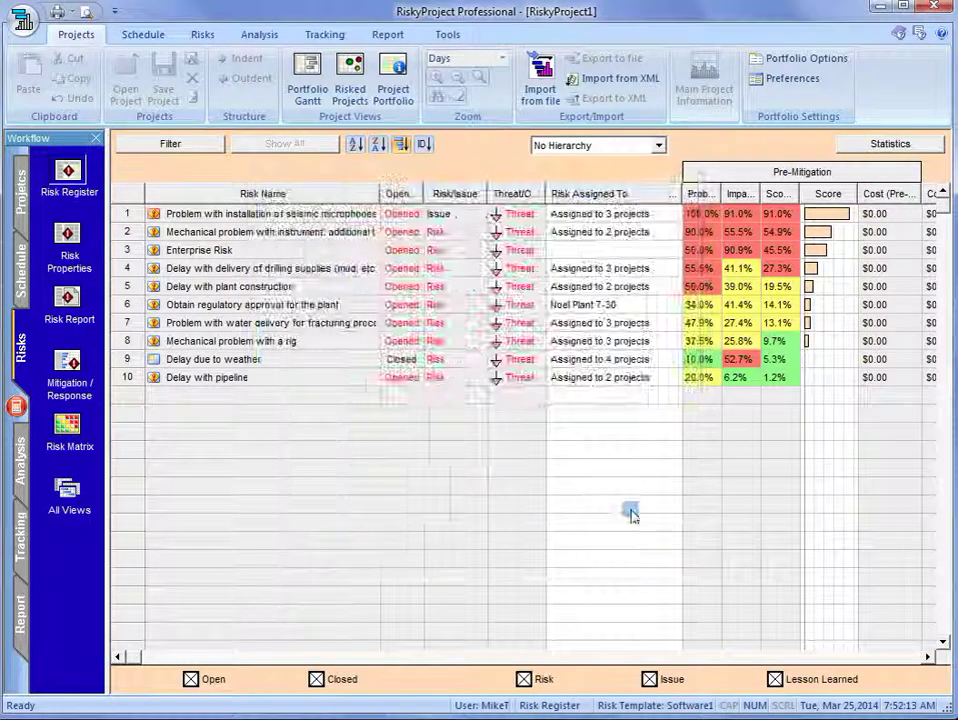
# - Review the current account's profile and permissions in User Management, leaving without changes
pyautogui.click(22, 18)
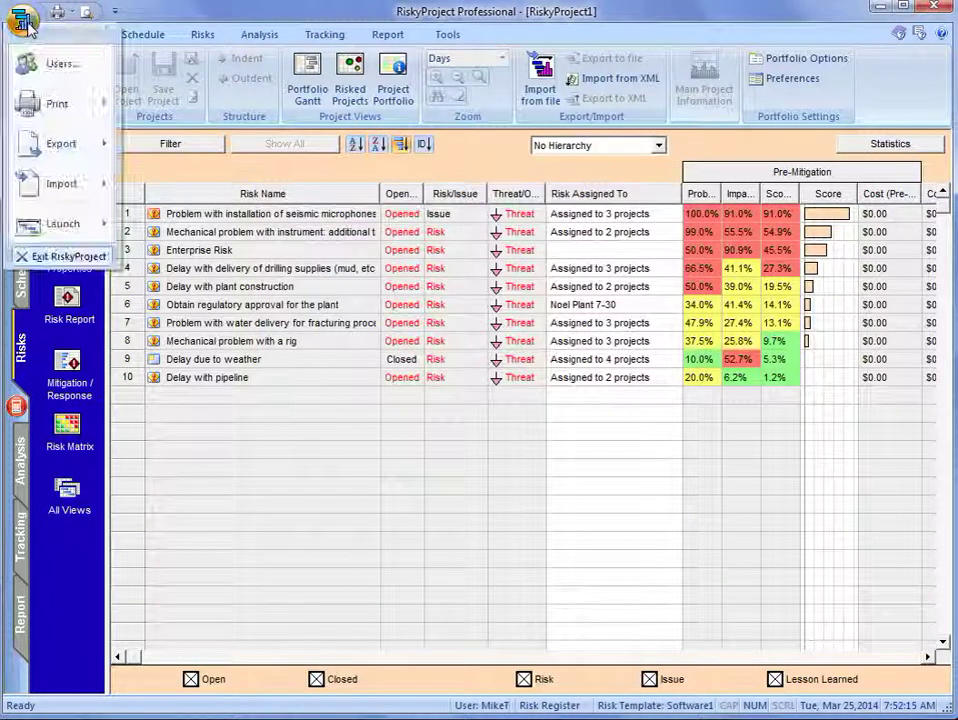
pyautogui.click(49, 75)
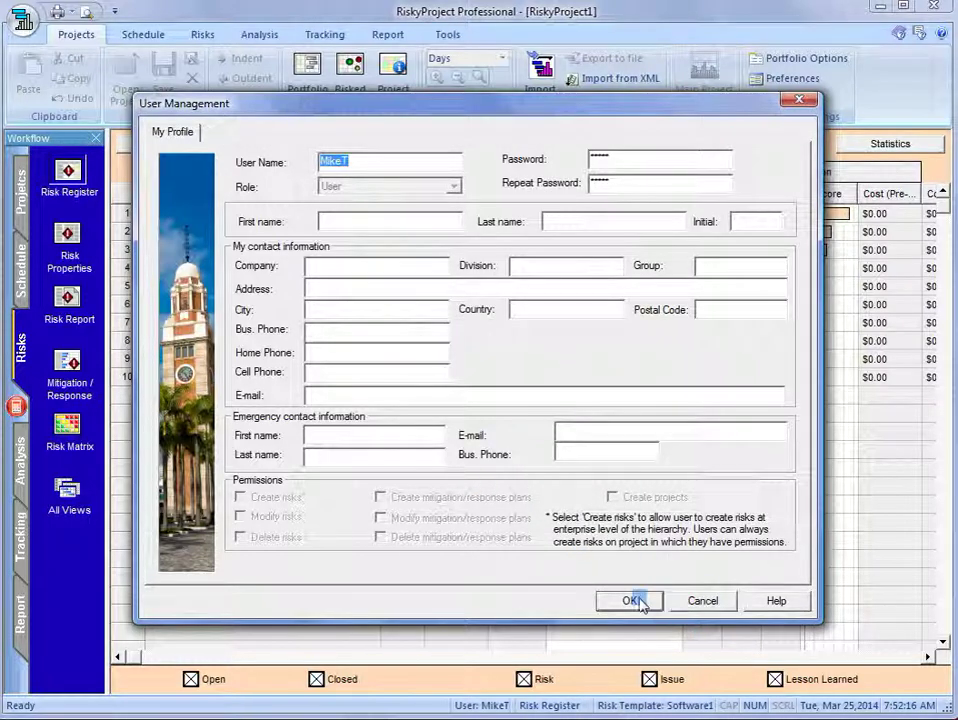
pyautogui.click(701, 603)
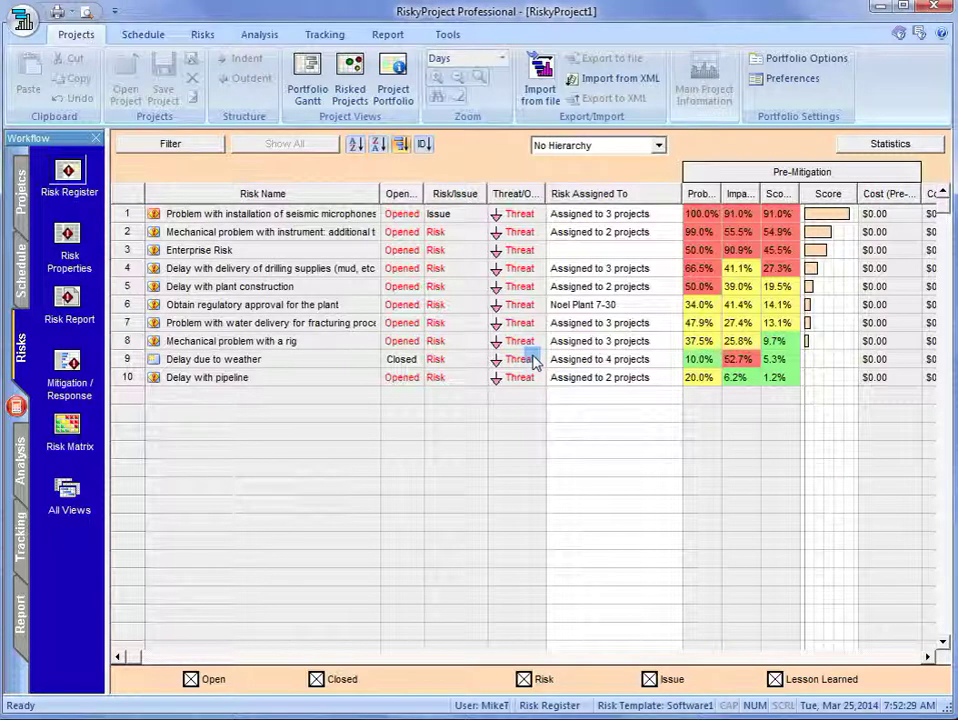
# - Try to open the Tupper Gas (Montney) summary project from the portfolio Gantt
pyautogui.click(12, 158)
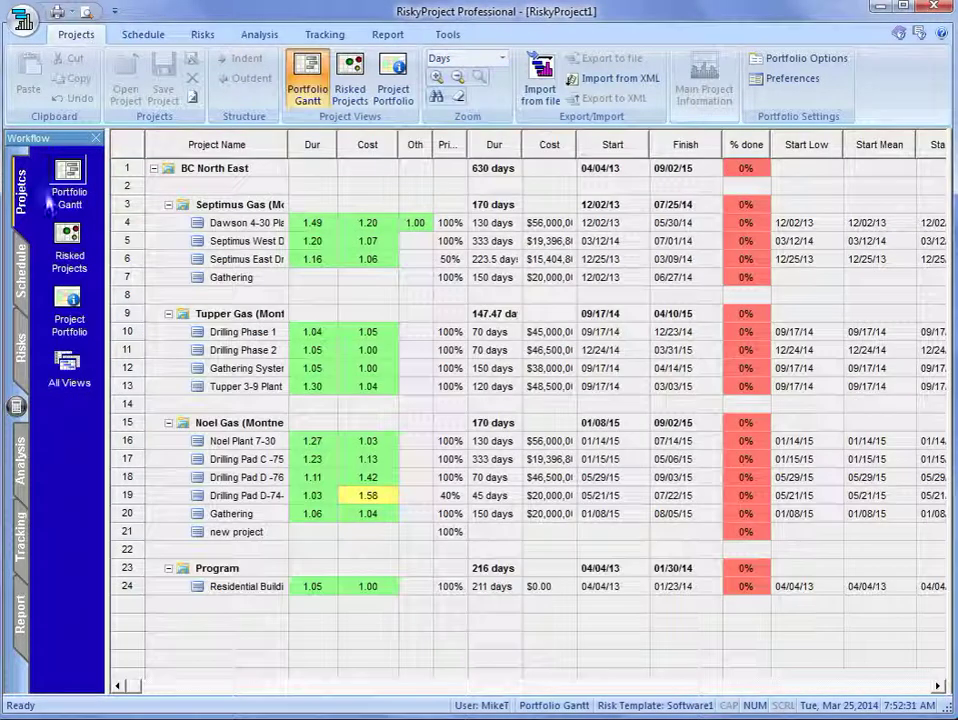
pyautogui.doubleClick(127, 313)
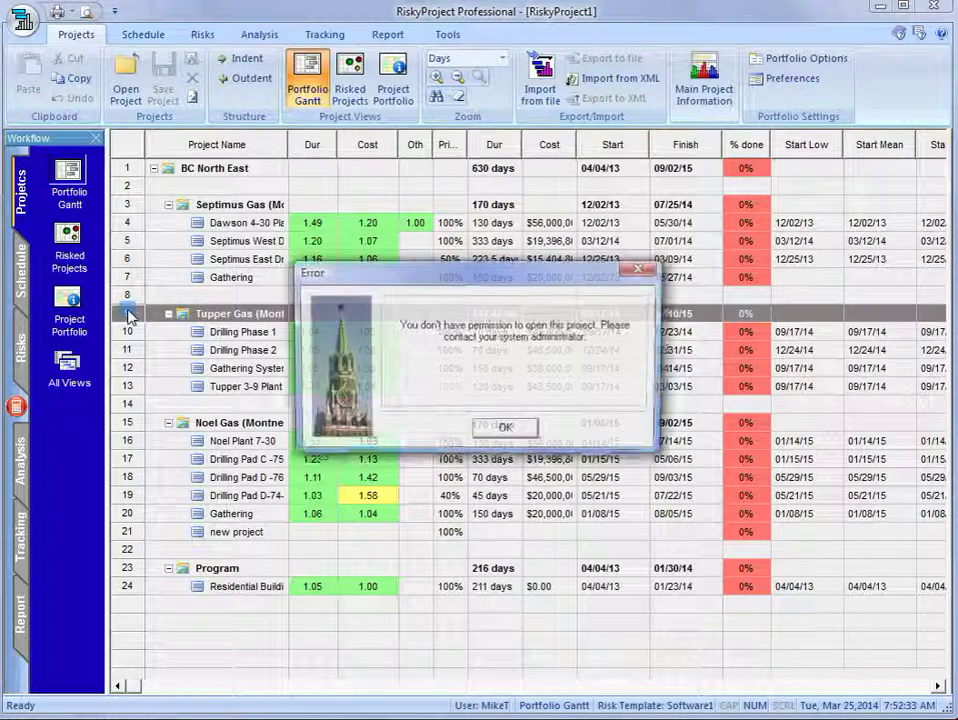
pyautogui.click(520, 430)
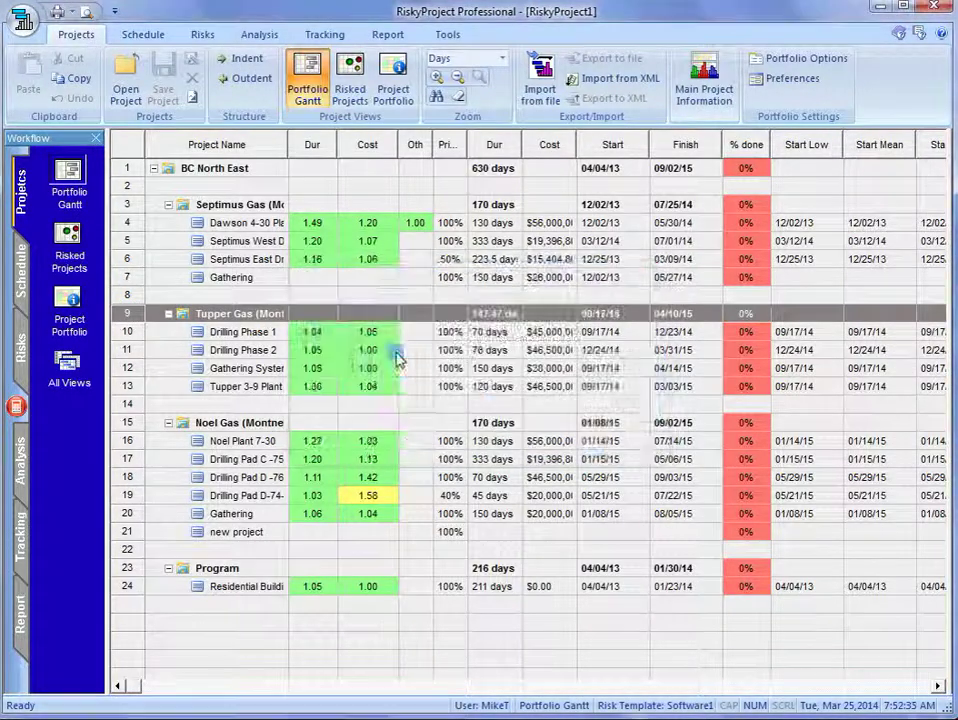
# - Open the Dawson 4-30 Plant project and add a risk named "New Risk" to its risk register
pyautogui.doubleClick(128, 222)
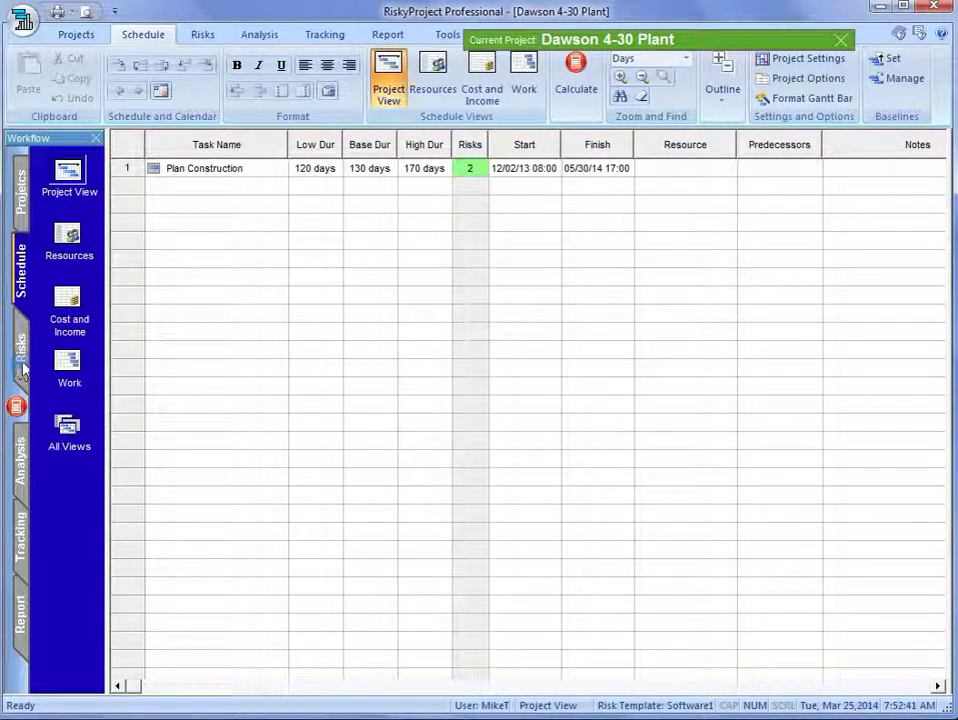
pyautogui.click(21, 350)
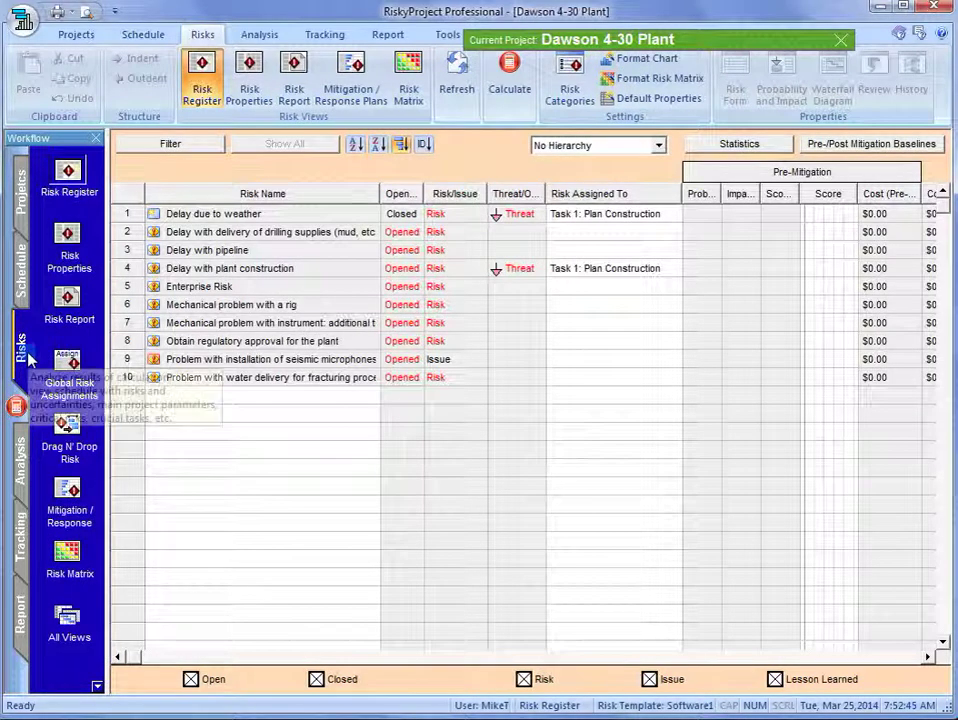
pyautogui.click(230, 393)
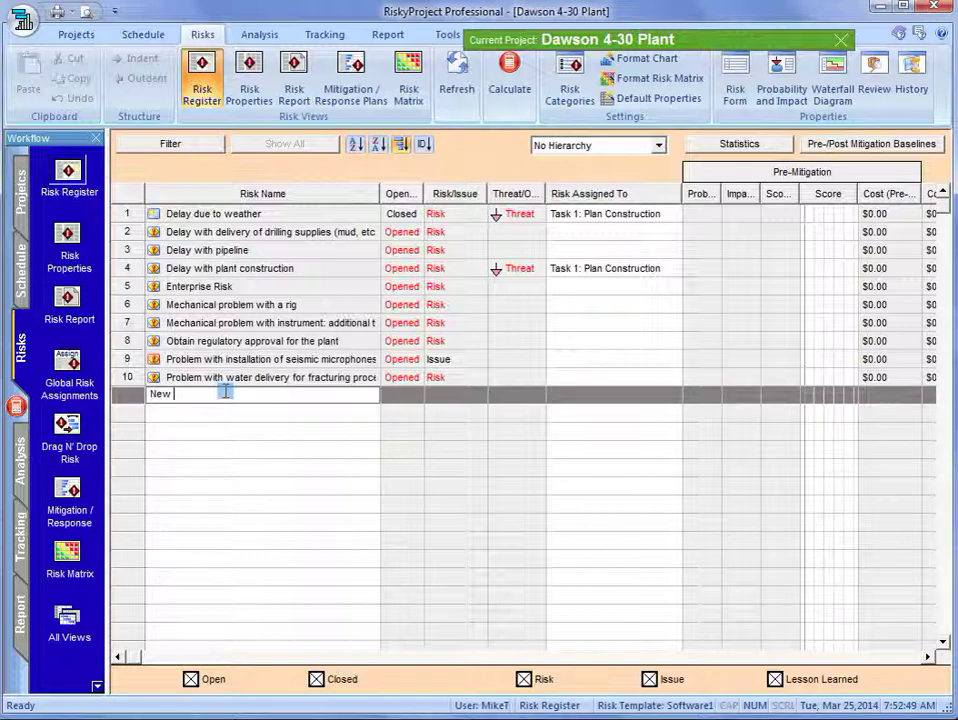
pyautogui.press('Return')
# - Check which projects New Risk is visible in through its risk information
pyautogui.doubleClick(128, 400)
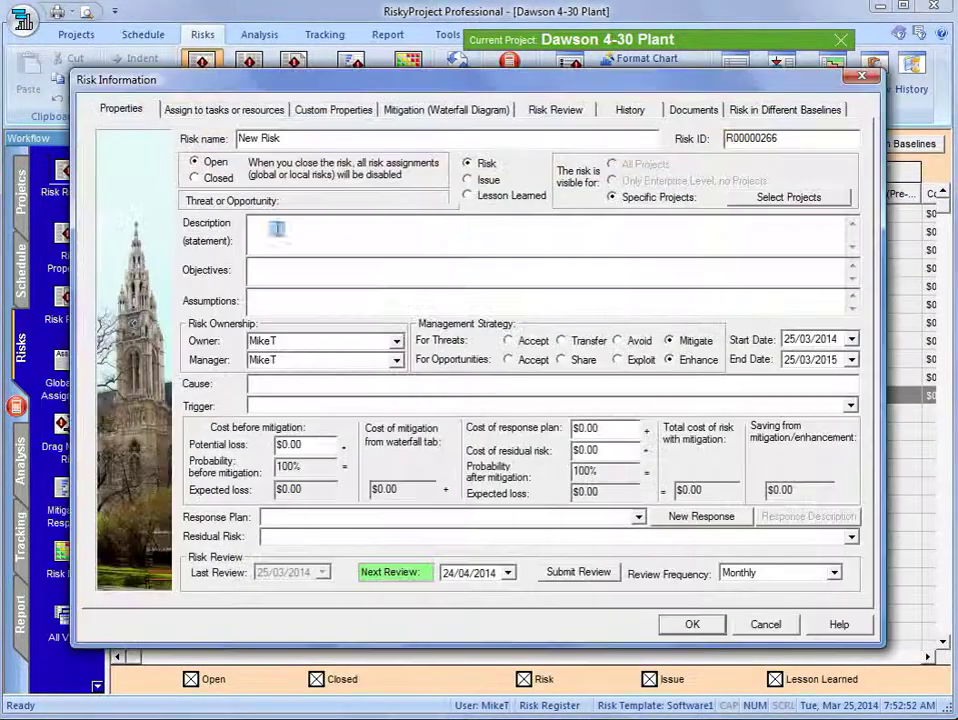
pyautogui.click(793, 197)
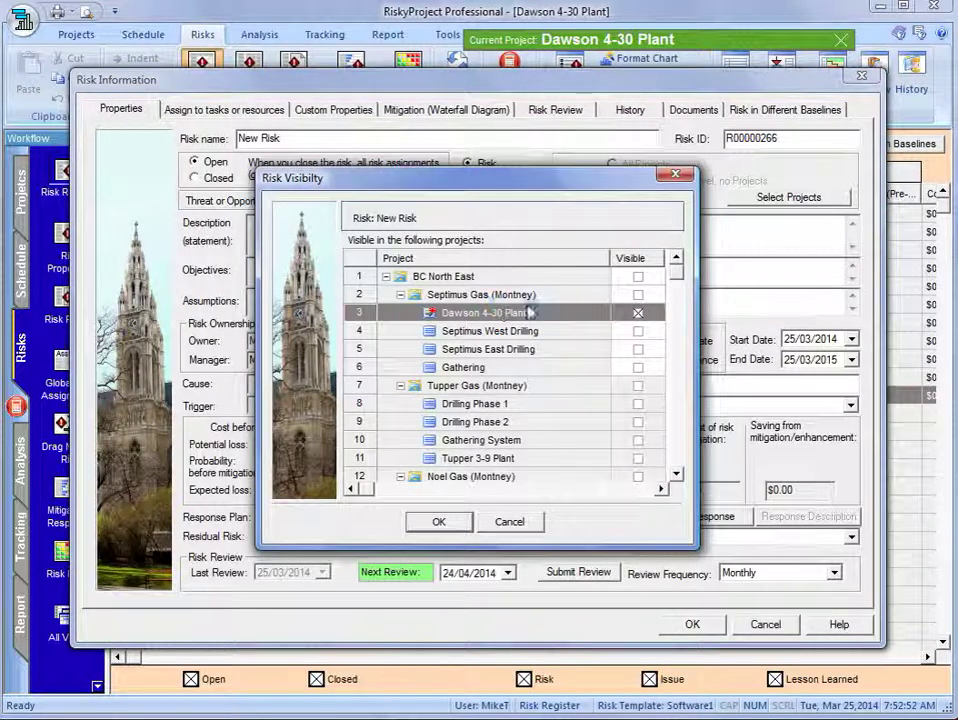
pyautogui.click(438, 521)
pyautogui.click(689, 624)
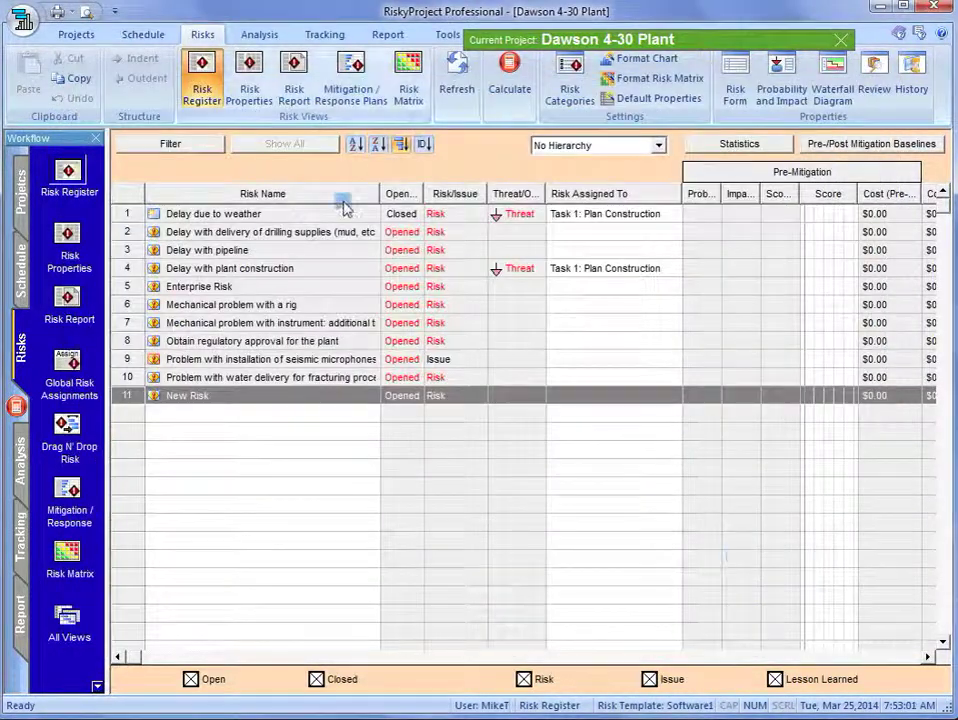
# - Assign New Risk to the Plan Construction task with a 50% chance of a Relative delay outcome
pyautogui.doubleClick(138, 396)
pyautogui.click(224, 109)
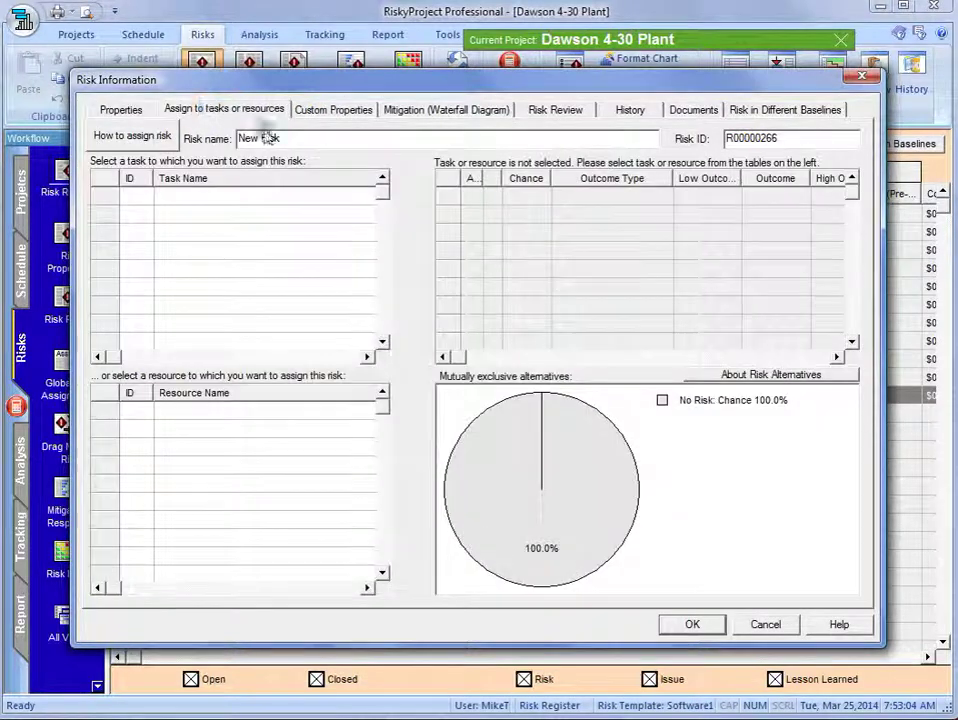
pyautogui.click(253, 198)
pyautogui.click(368, 196)
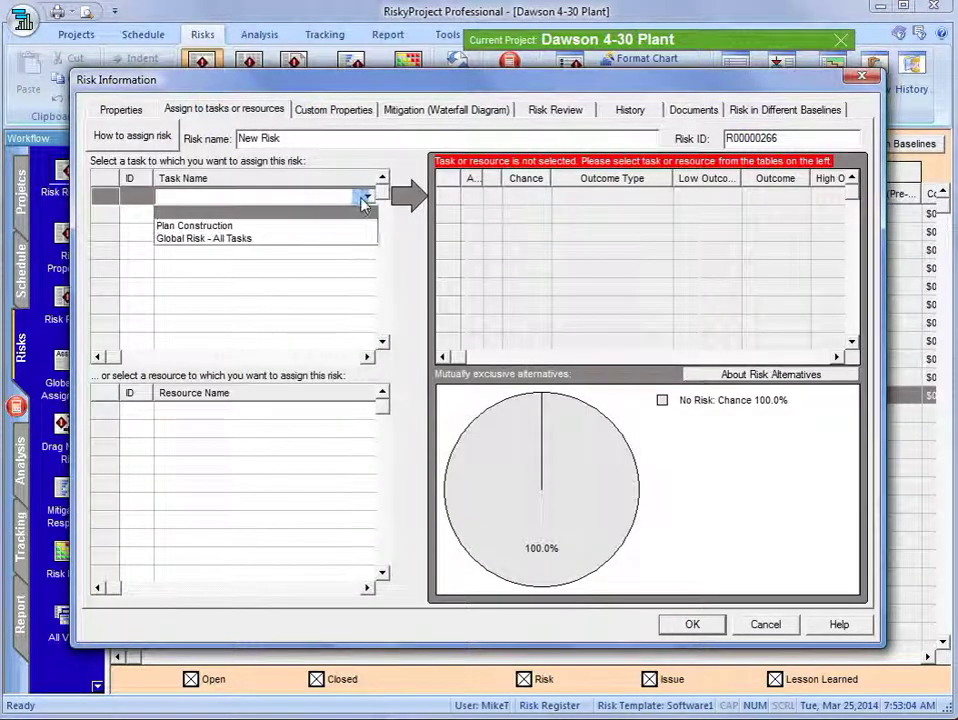
pyautogui.click(310, 222)
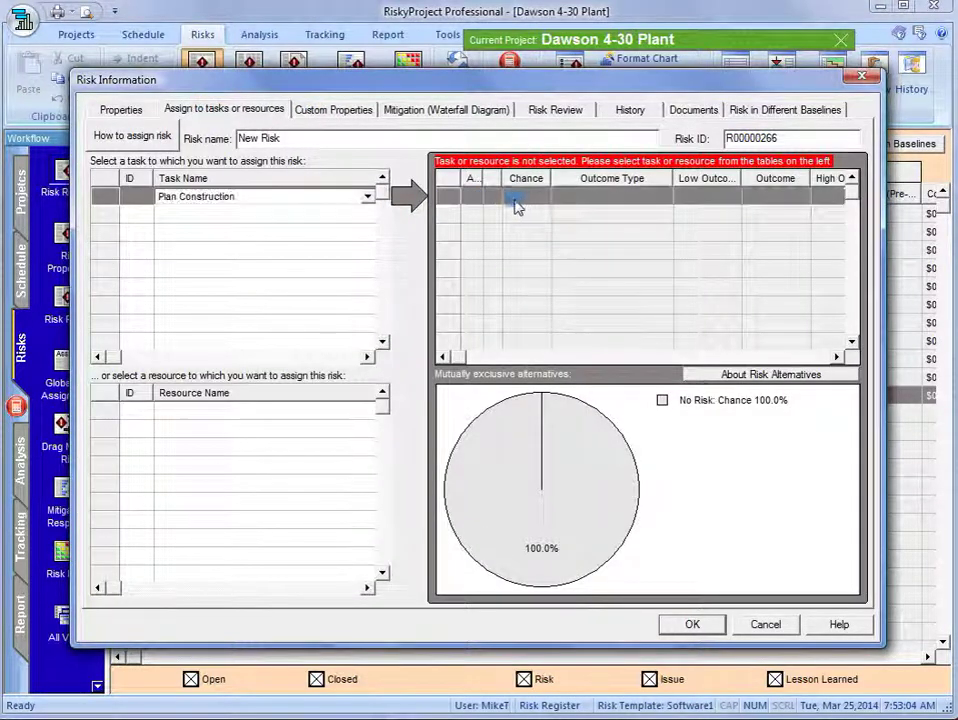
pyautogui.click(126, 196)
pyautogui.click(513, 197)
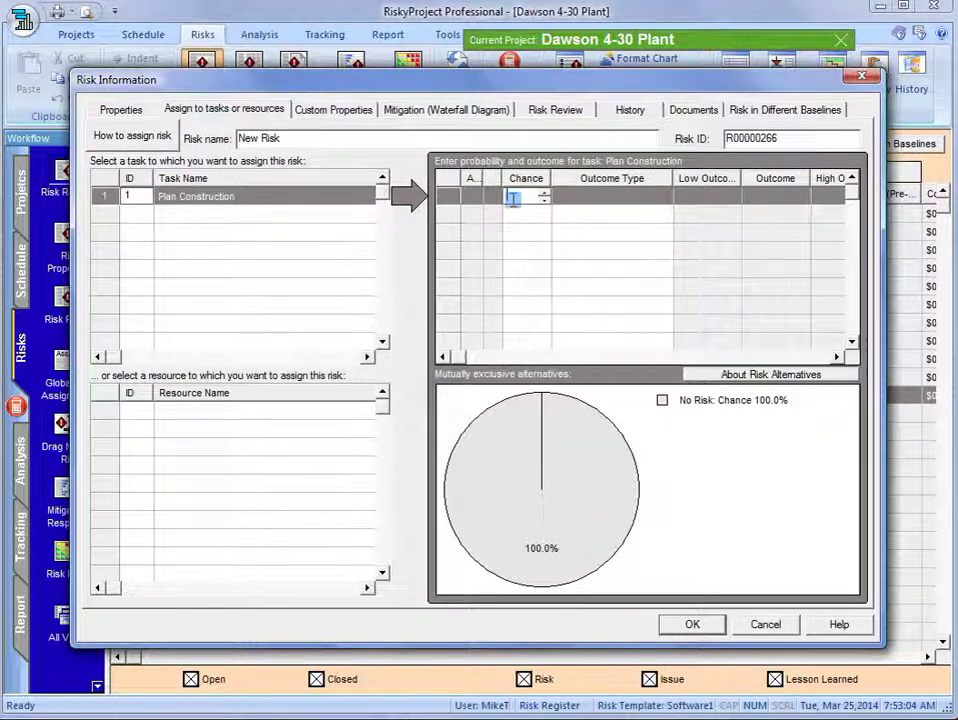
pyautogui.click(610, 198)
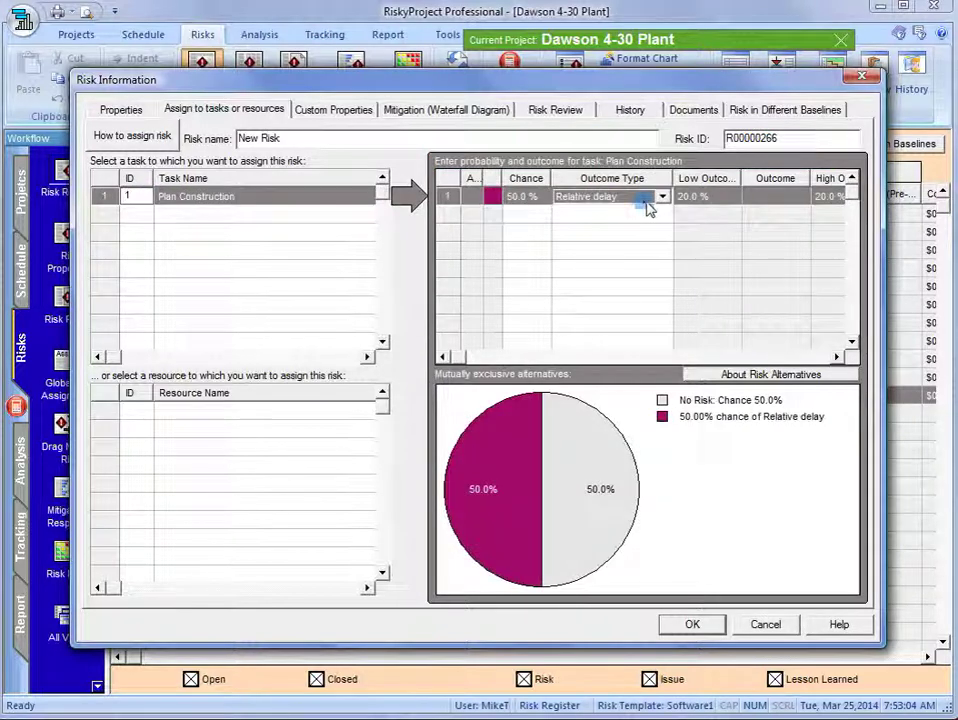
# - Add a second outcome of type Relative cost increase to New Risk's Plan Construction assignment
pyautogui.click(569, 215)
pyautogui.click(641, 216)
pyautogui.click(663, 215)
pyautogui.click(663, 215)
pyautogui.click(689, 283)
pyautogui.click(689, 283)
pyautogui.click(689, 283)
pyautogui.click(689, 283)
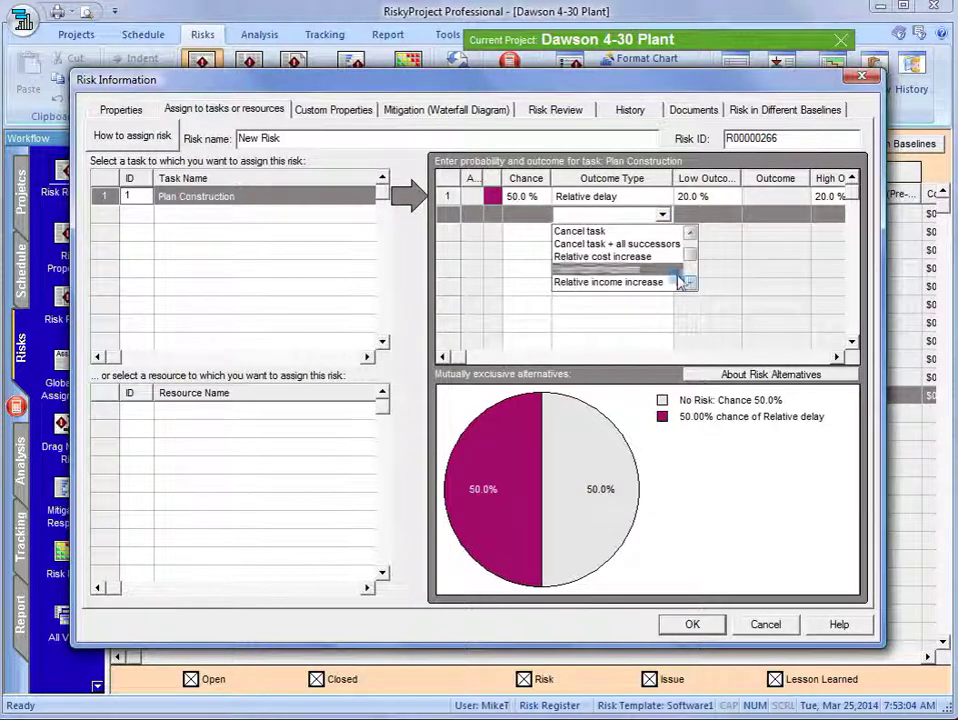
pyautogui.click(632, 258)
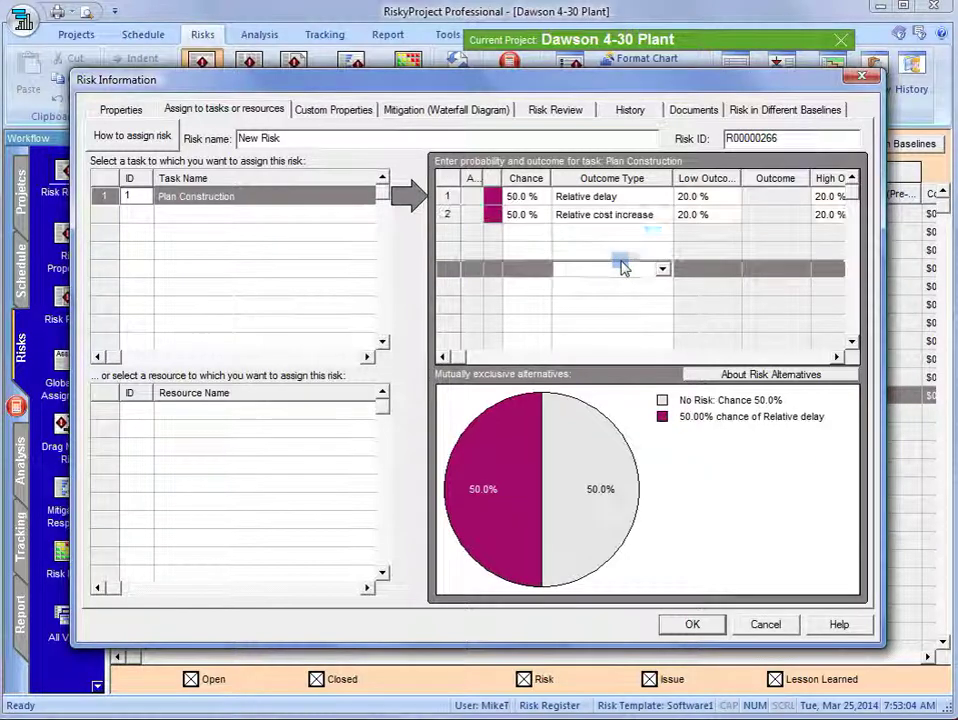
# - Add a third outcome of type Safety Risk to the assignment and accept the risk information
pyautogui.click(662, 233)
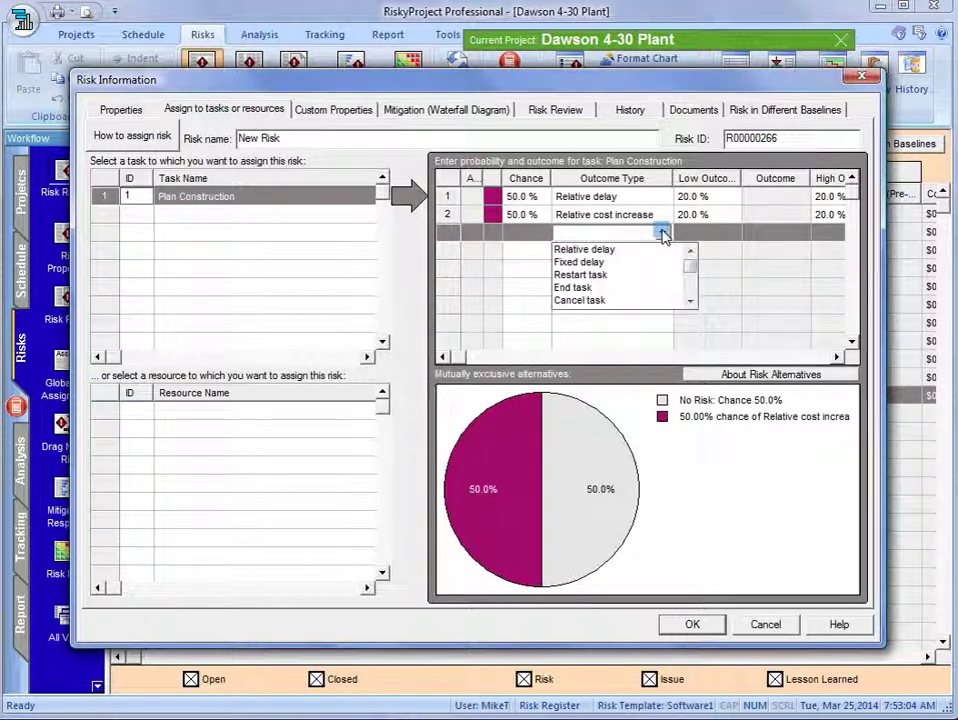
pyautogui.click(689, 300)
pyautogui.click(689, 300)
pyautogui.click(689, 300)
pyautogui.click(689, 300)
pyautogui.click(689, 300)
pyautogui.click(689, 300)
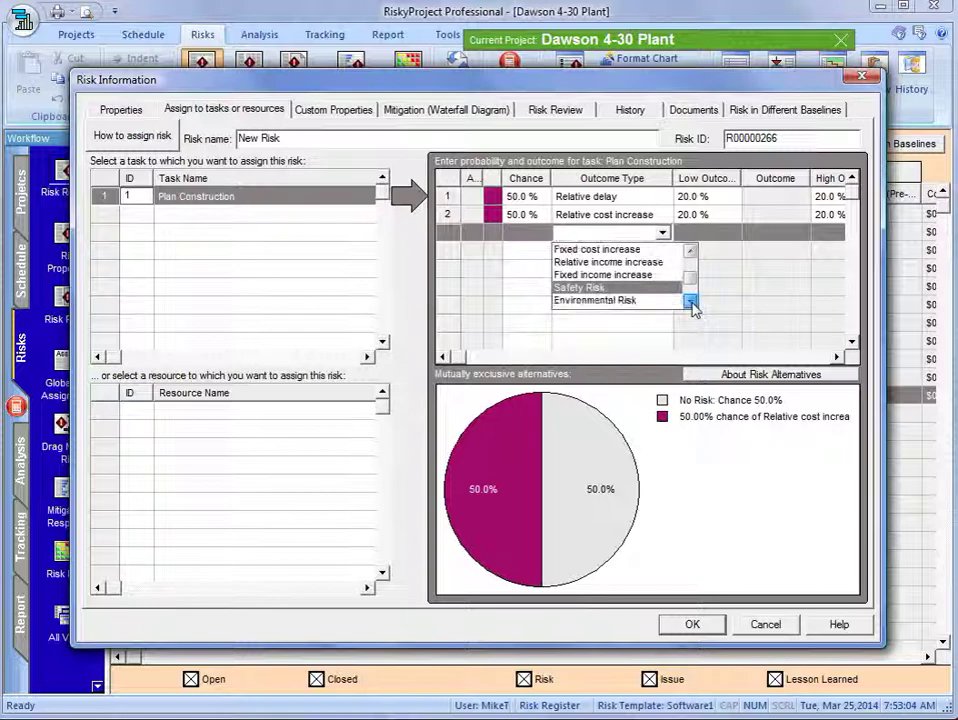
pyautogui.click(655, 285)
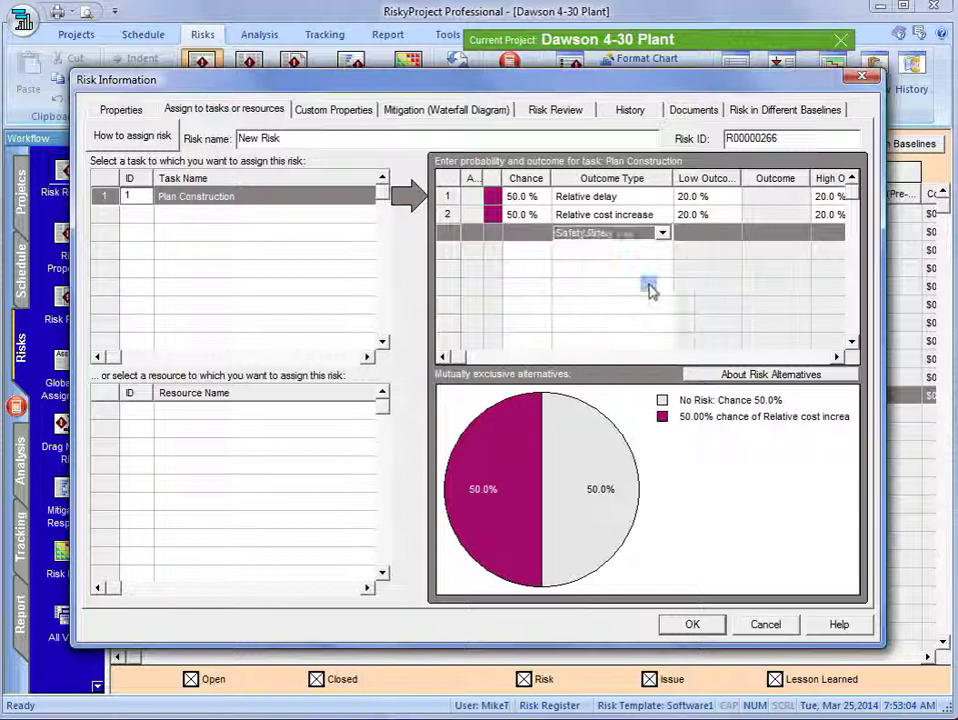
pyautogui.click(692, 624)
# - Recalculate the Dawson 4-30 Plant project, then close it with its changes saved
pyautogui.click(508, 80)
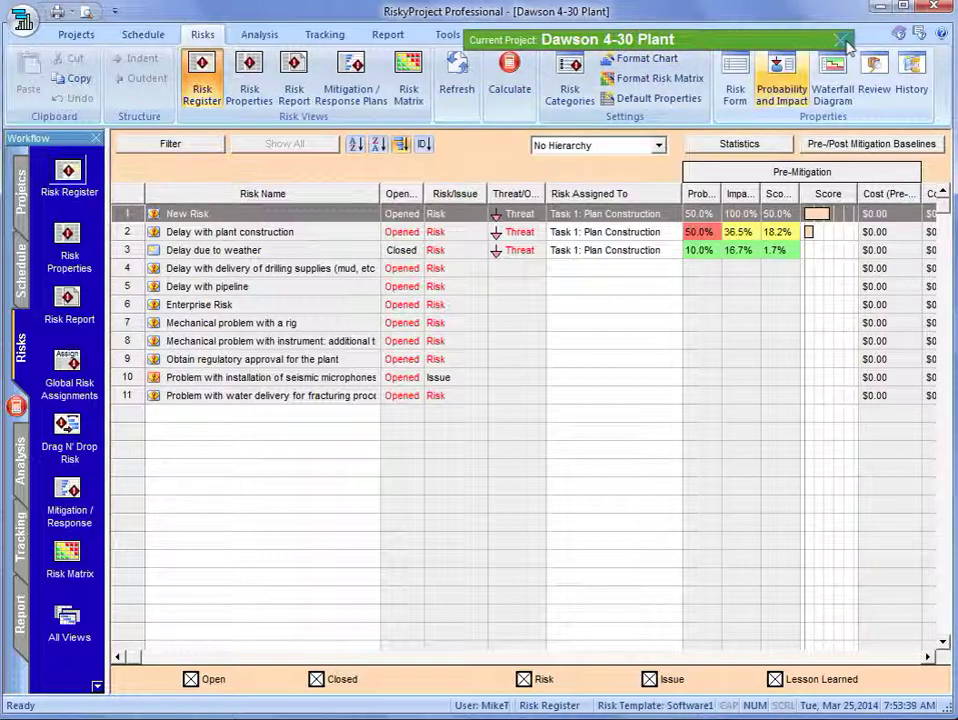
pyautogui.click(20, 262)
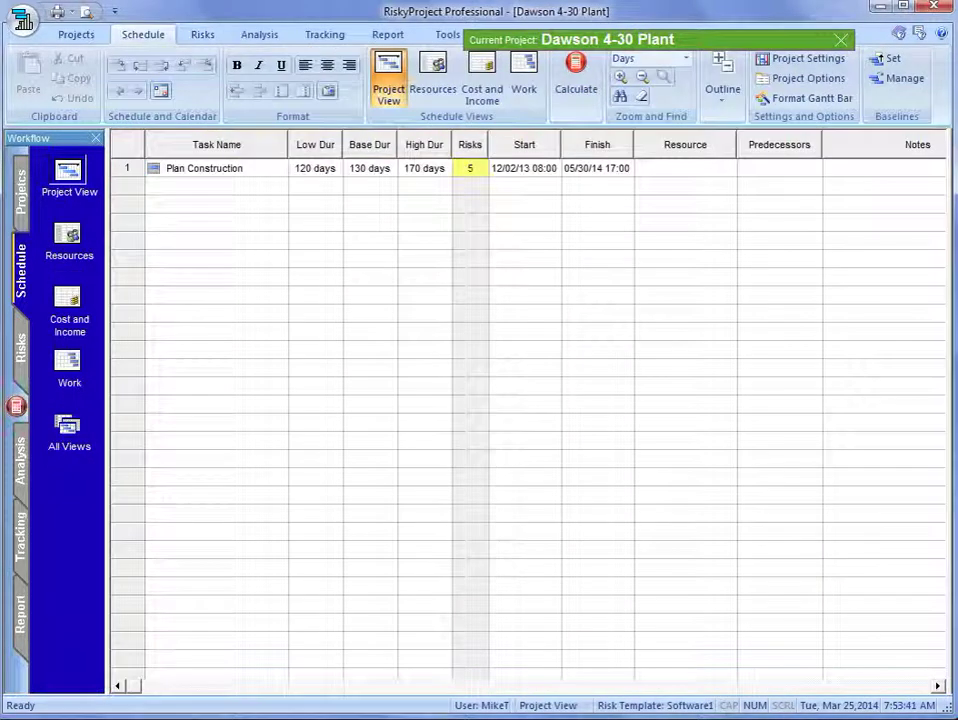
pyautogui.click(841, 39)
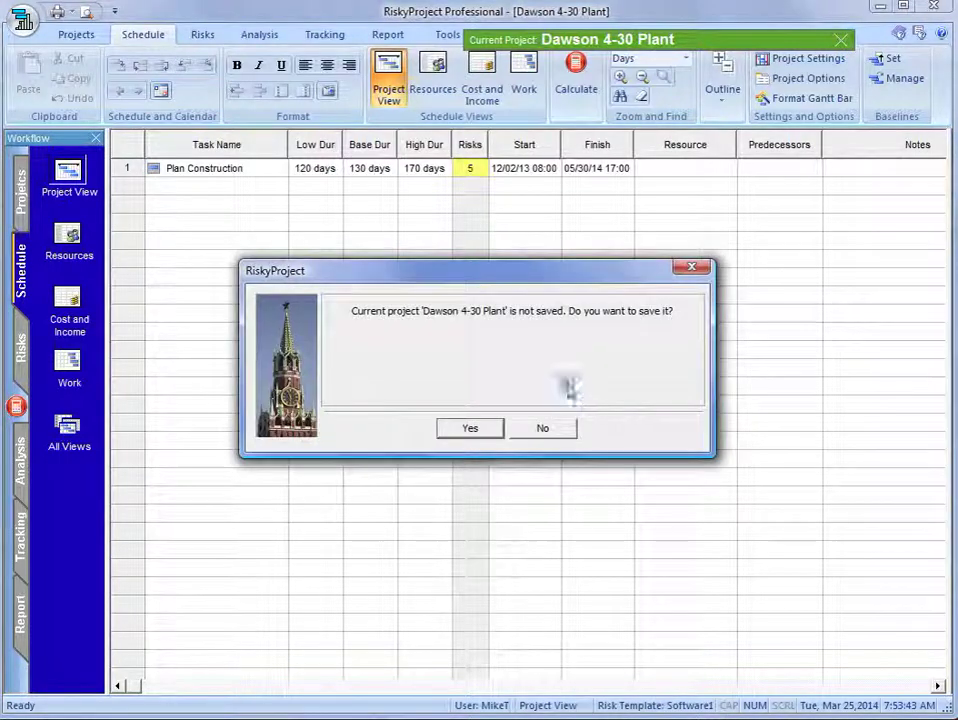
pyautogui.click(489, 431)
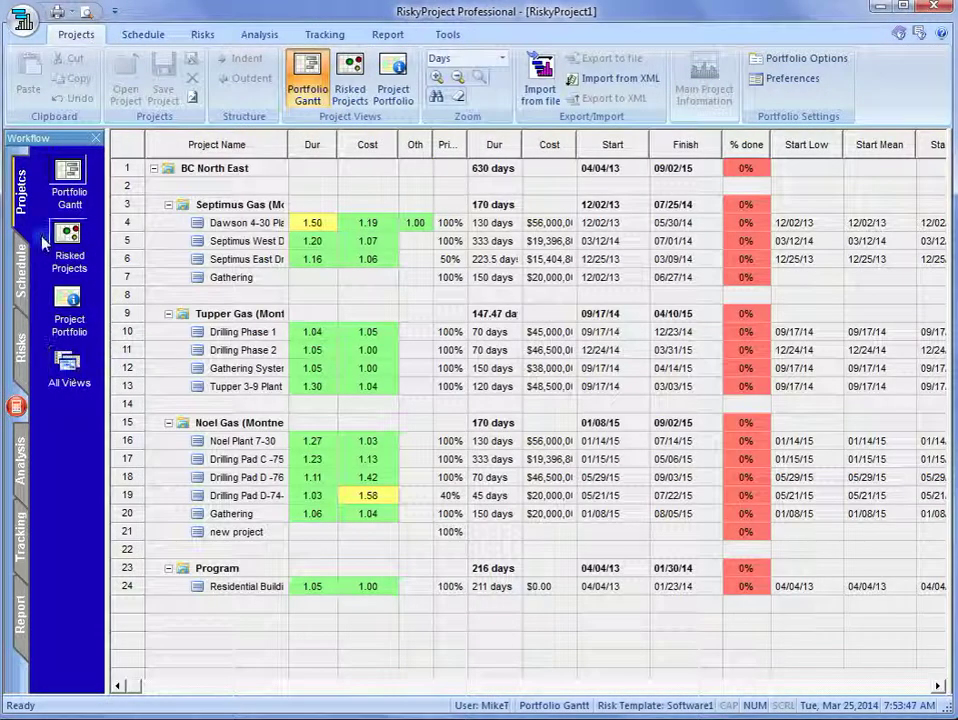
# - Examine the risk register of the Septimus Gas (Montney) summary project and return to the portfolio Gantt
pyautogui.doubleClick(121, 208)
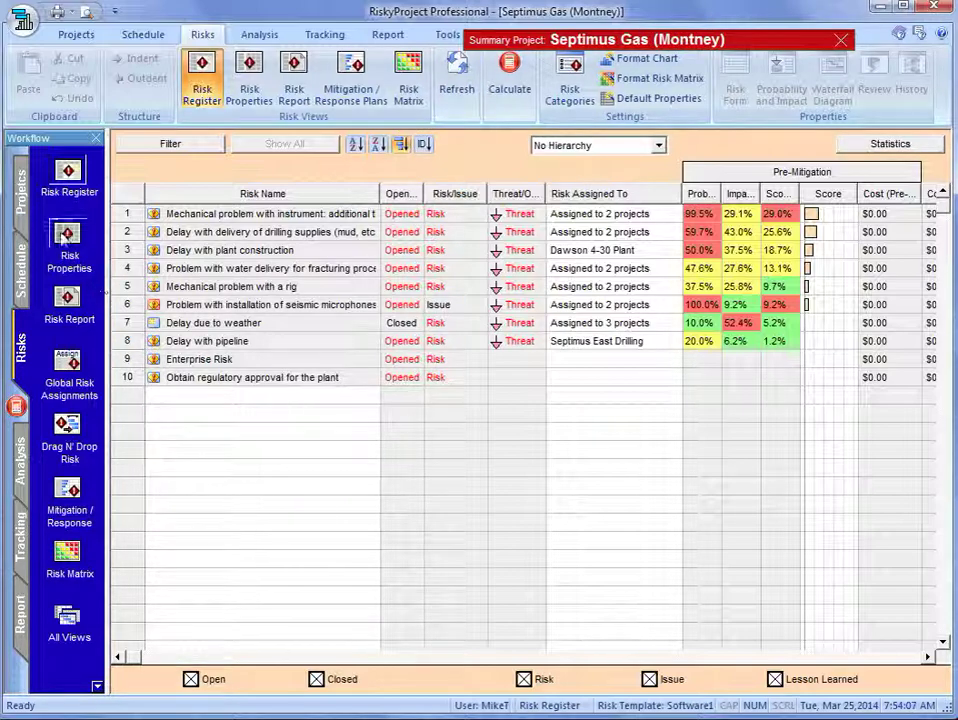
pyautogui.click(17, 265)
pyautogui.click(20, 205)
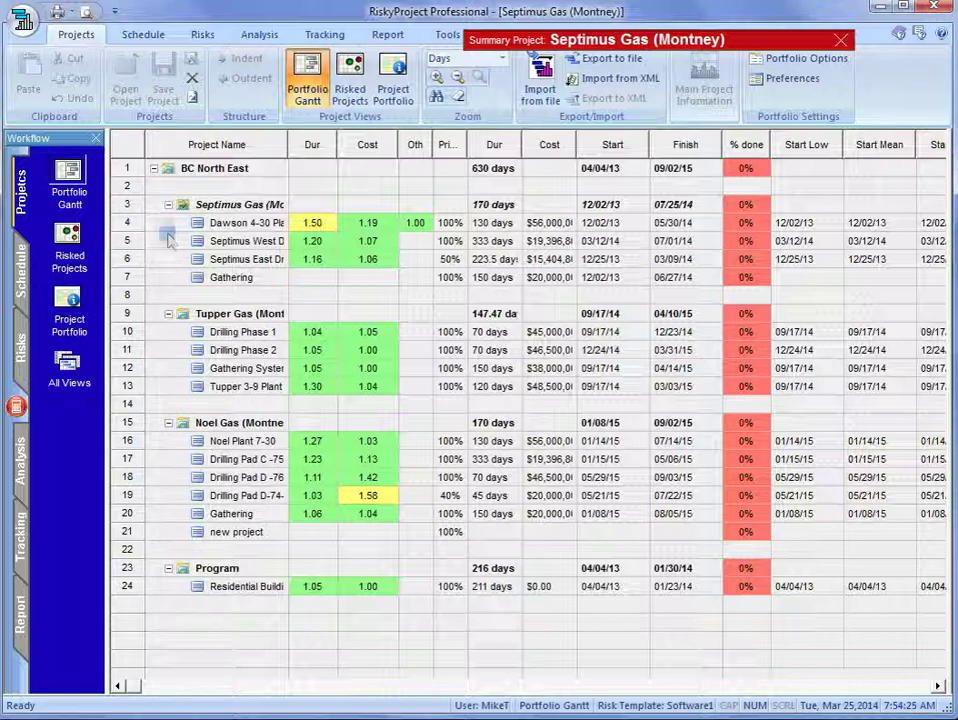
# - Open the properties of New Risk from the Dawson 4-30 Plant project's risk register
pyautogui.doubleClick(129, 225)
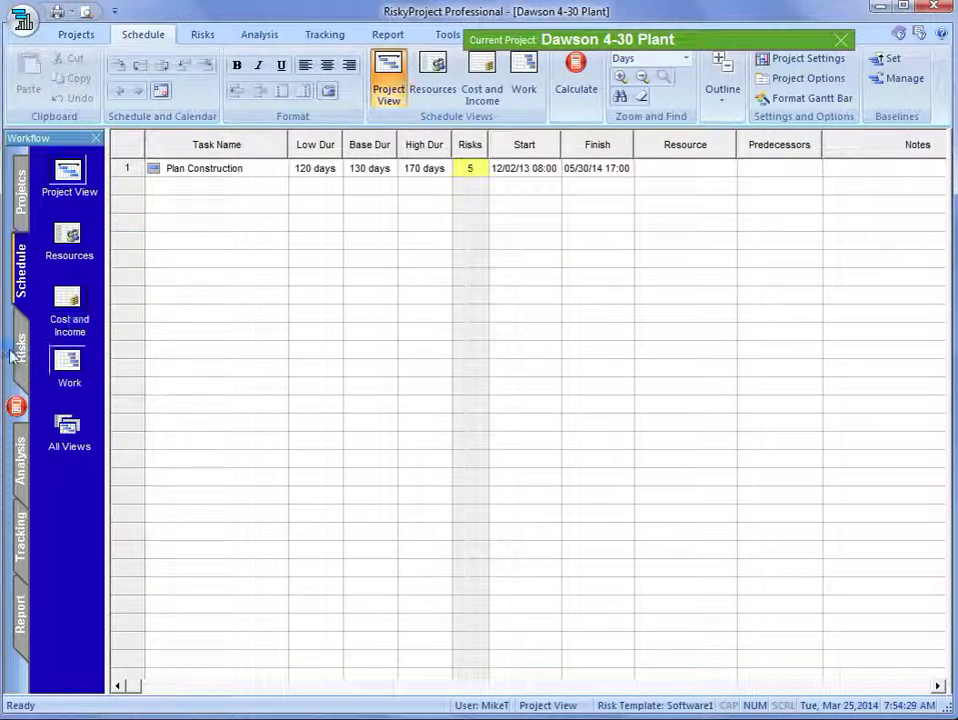
pyautogui.click(17, 350)
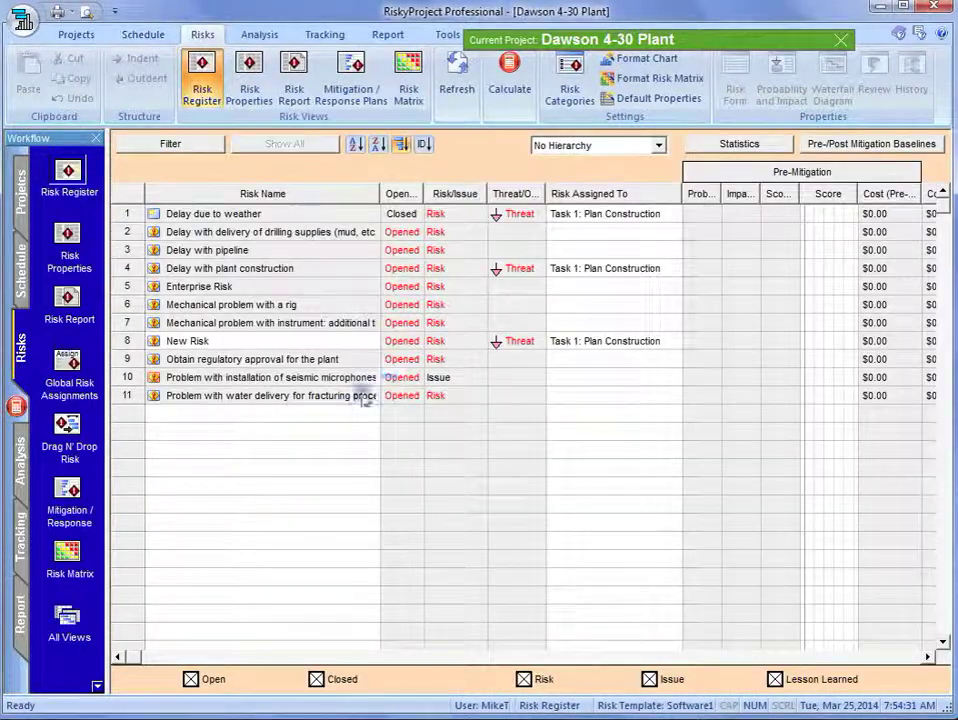
pyautogui.doubleClick(123, 343)
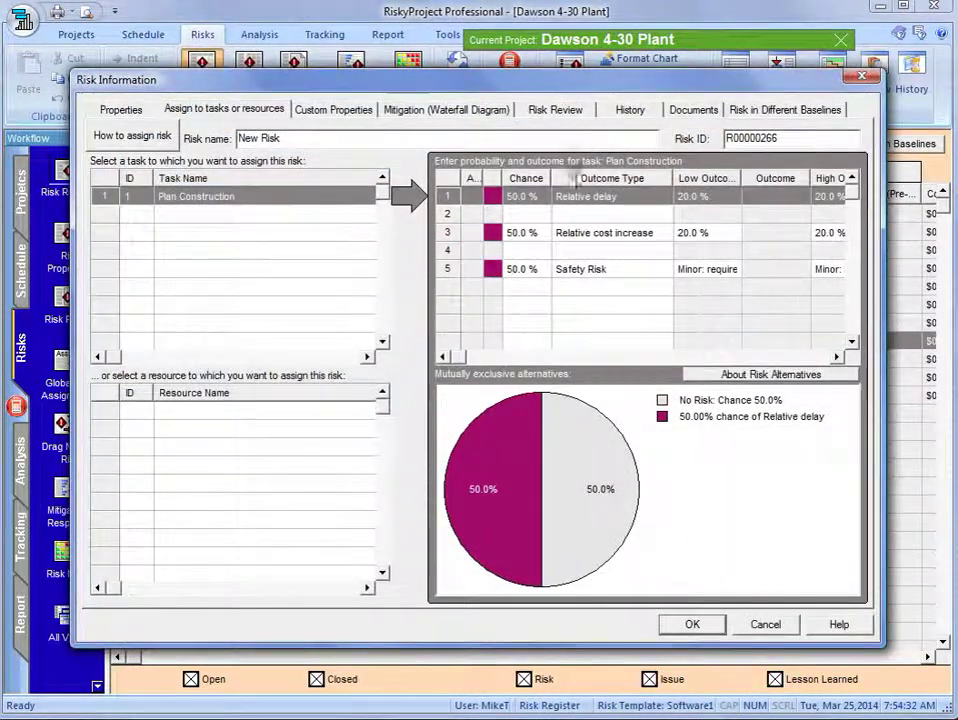
pyautogui.click(150, 112)
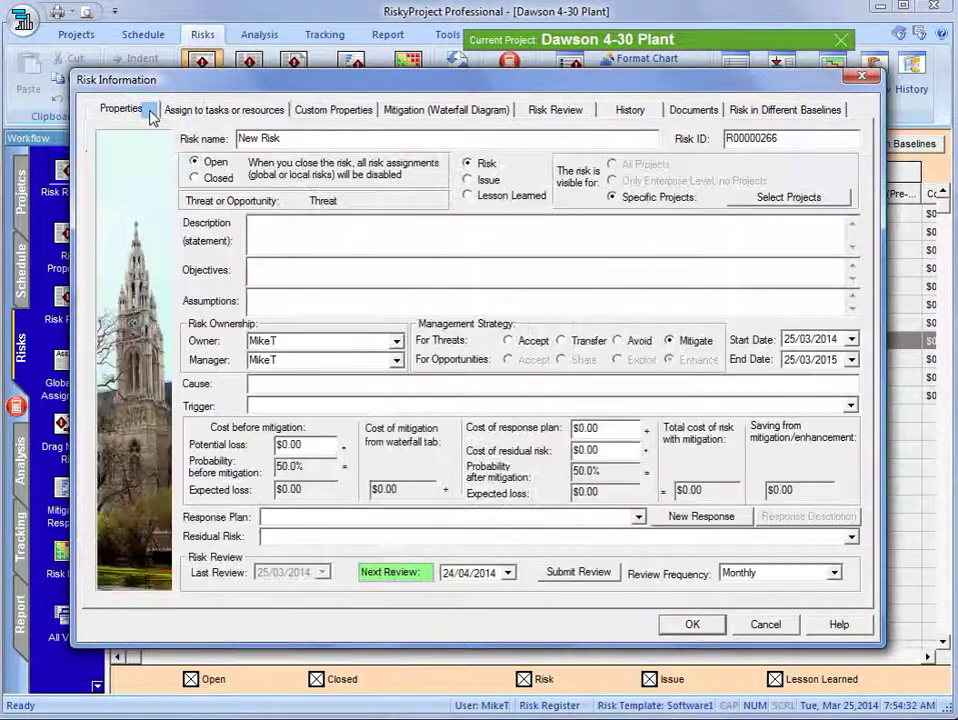
# - Make New Risk visible in Septimus Gas (Montney) and all of its subprojects, and accept the risk information
pyautogui.click(808, 198)
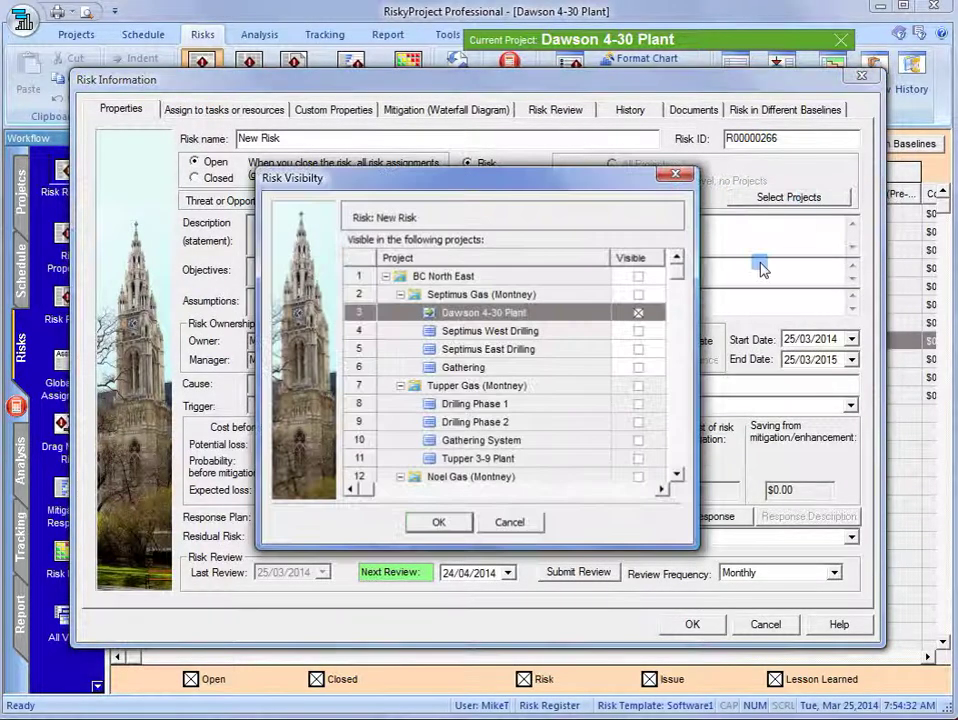
pyautogui.click(640, 294)
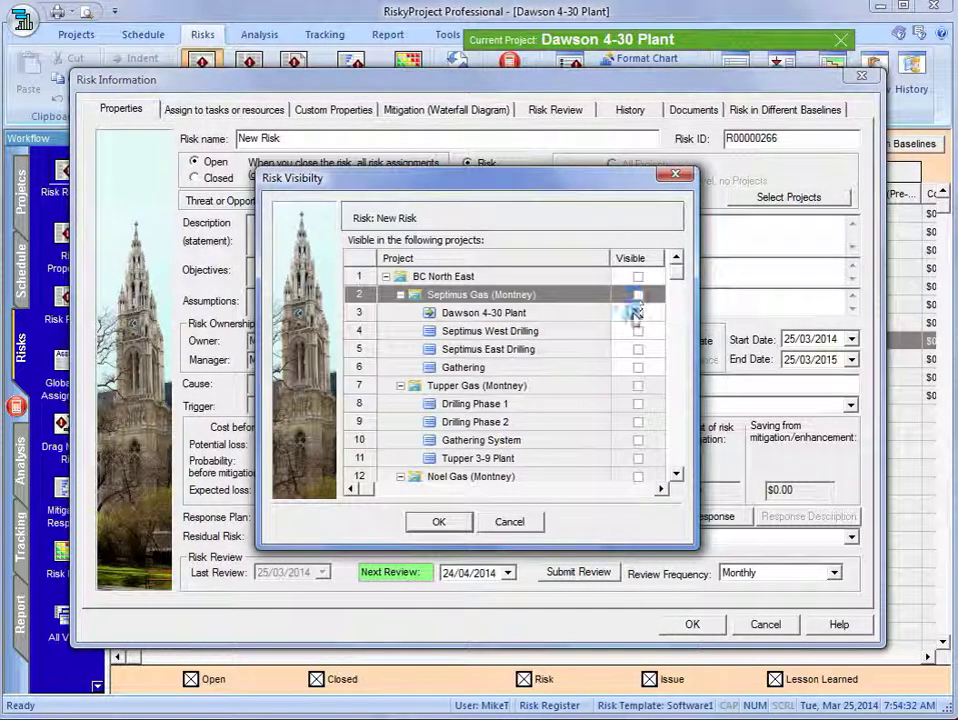
pyautogui.click(638, 294)
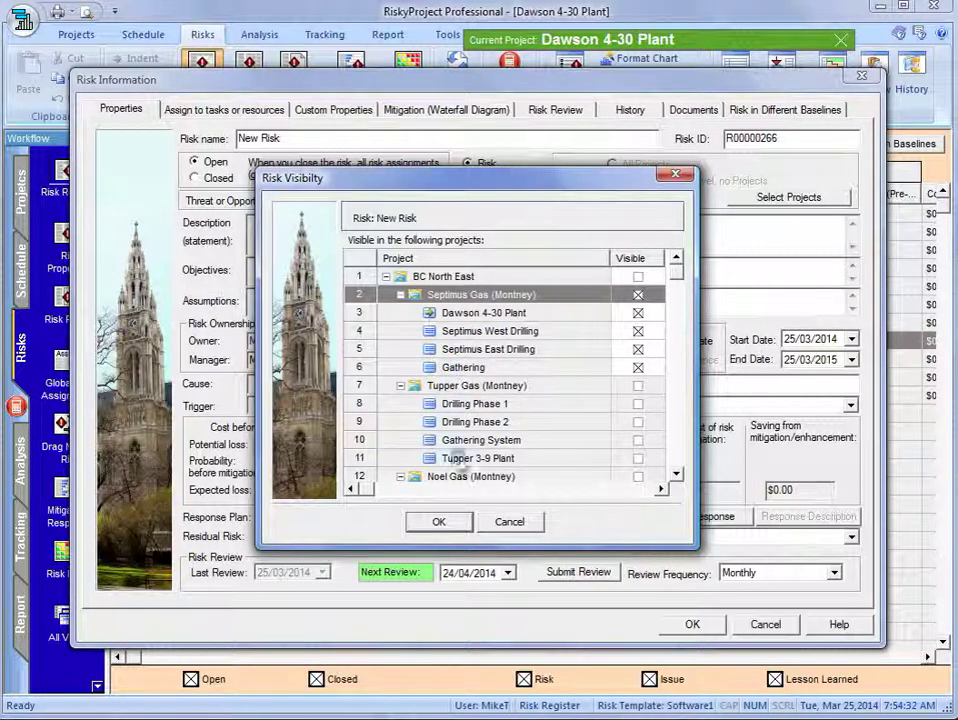
pyautogui.click(441, 523)
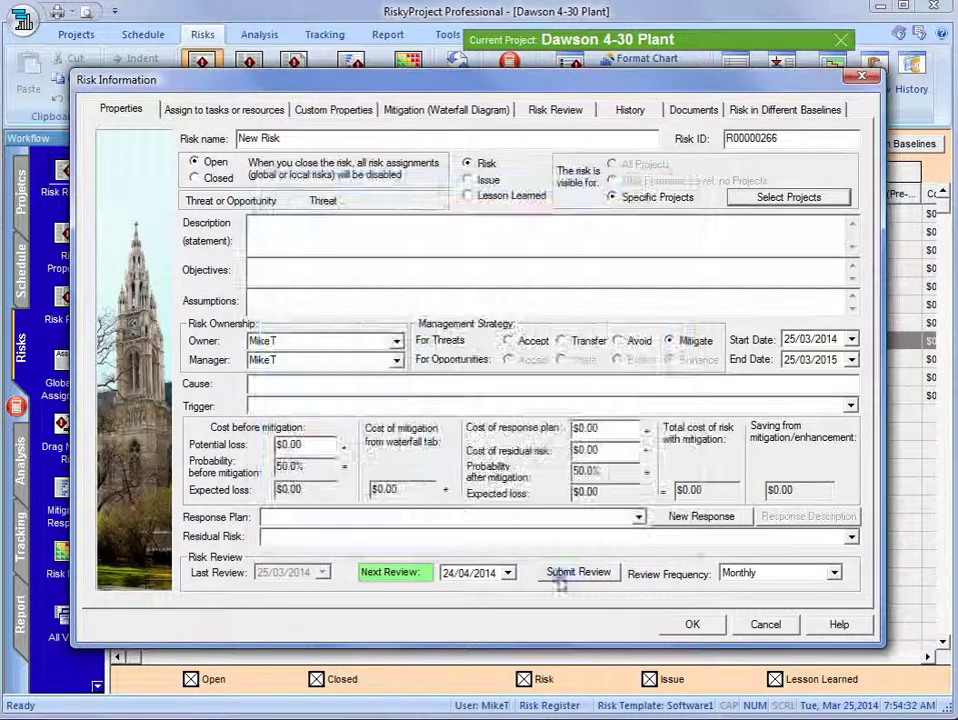
pyautogui.click(696, 625)
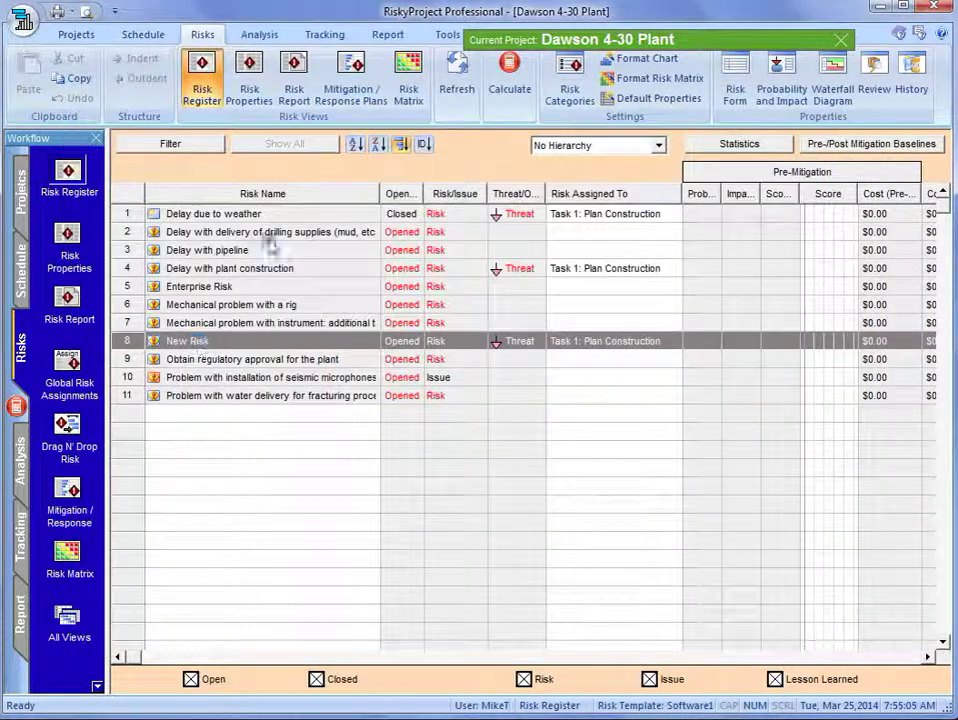
# - Close the Dawson 4-30 Plant project with its changes saved and return to the portfolio Gantt
pyautogui.click(843, 41)
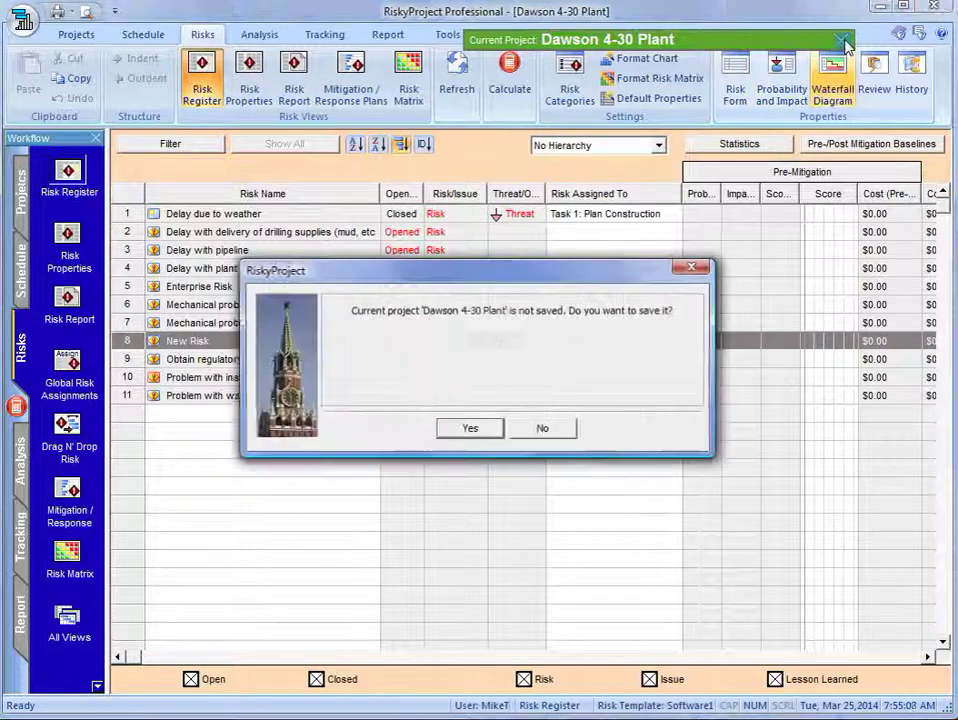
pyautogui.click(470, 427)
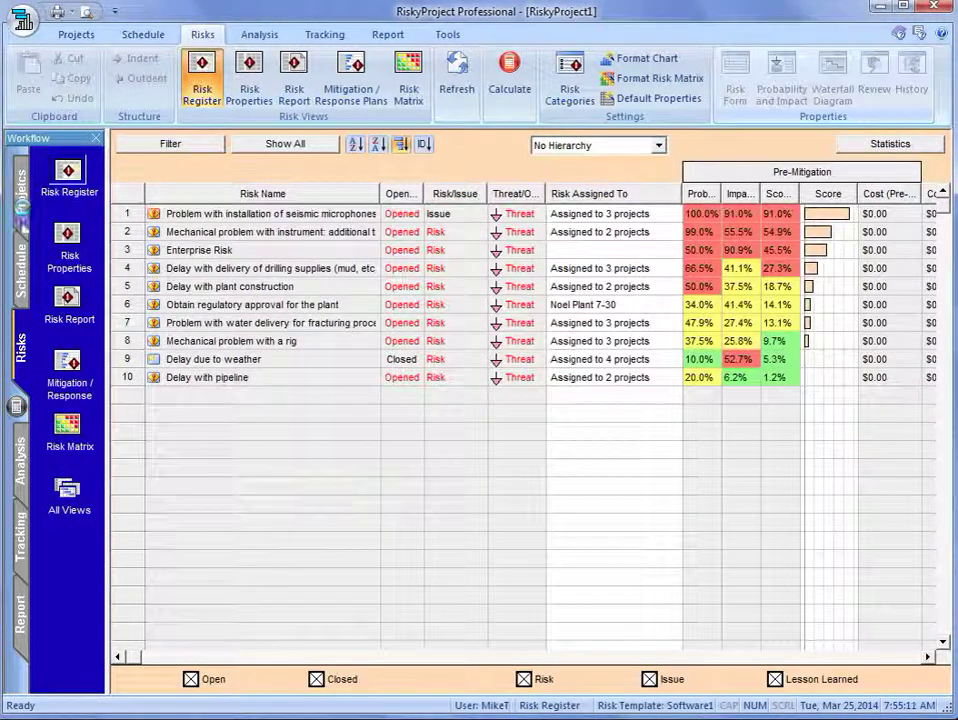
pyautogui.click(20, 200)
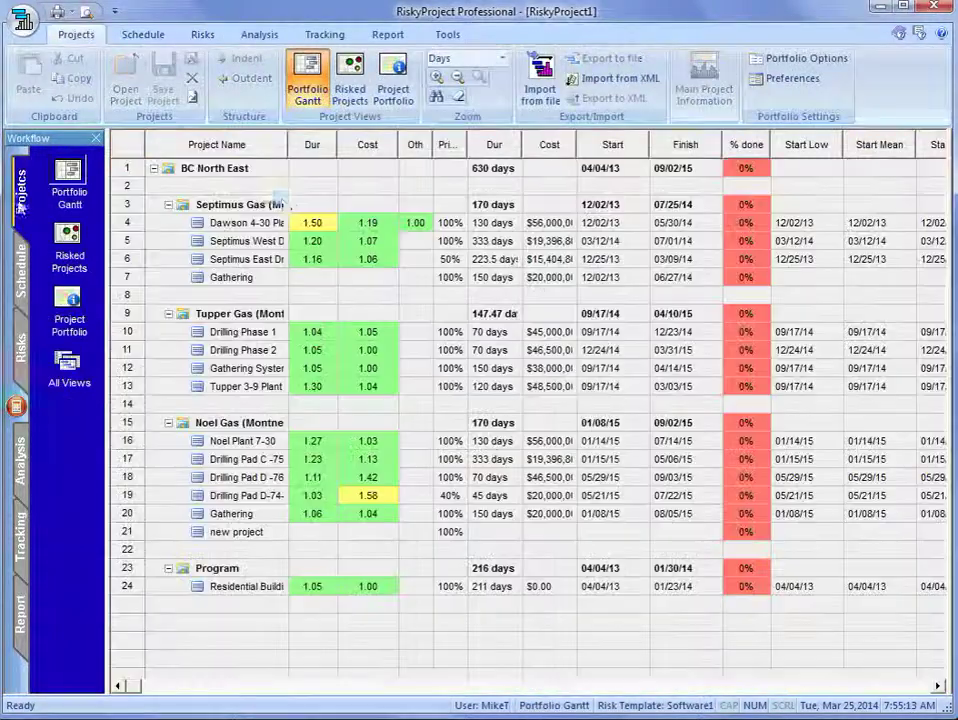
# - Check the Septimus Gas (Montney) summary project's risk register for New Risk, then close the summary project
pyautogui.click(125, 207)
pyautogui.doubleClick(123, 211)
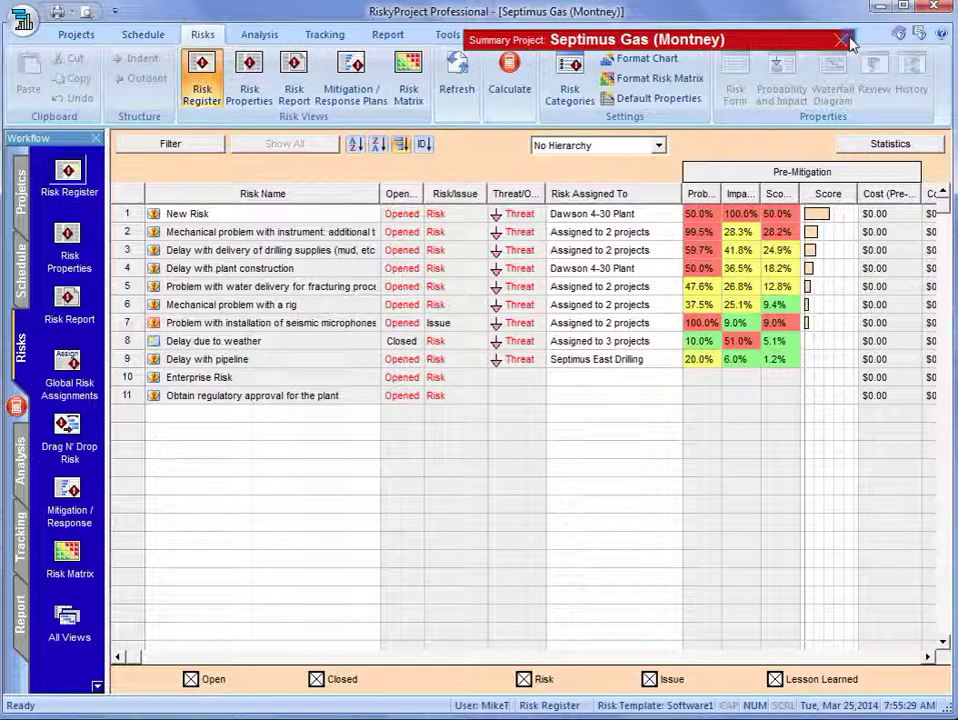
pyautogui.click(841, 40)
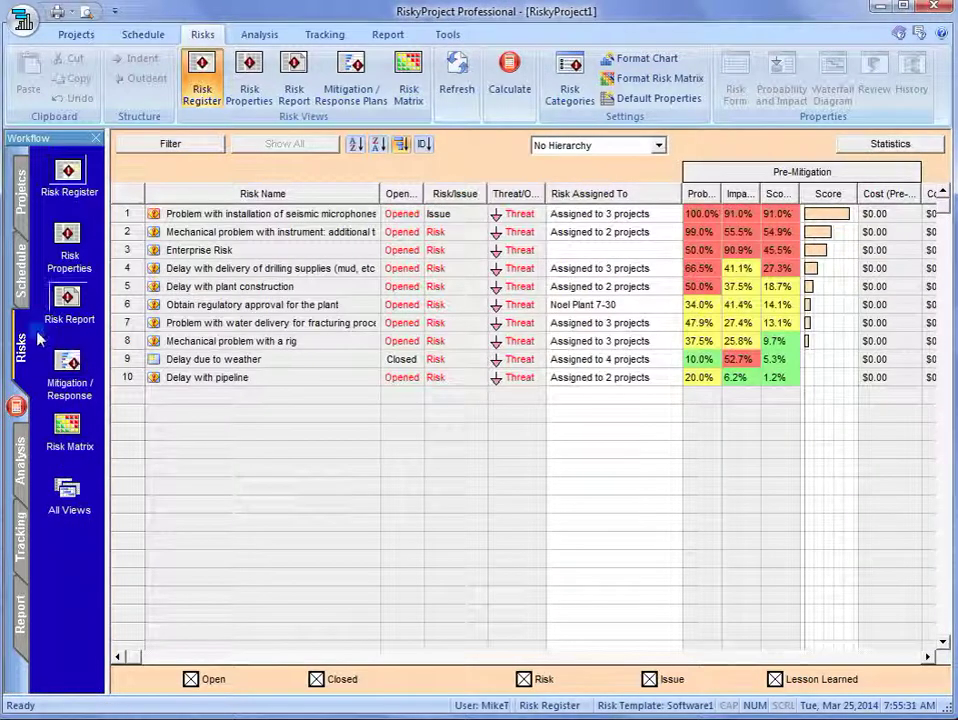
# - Open the Septimus West Drilling project from the portfolio Gantt and show its risk register
pyautogui.click(22, 292)
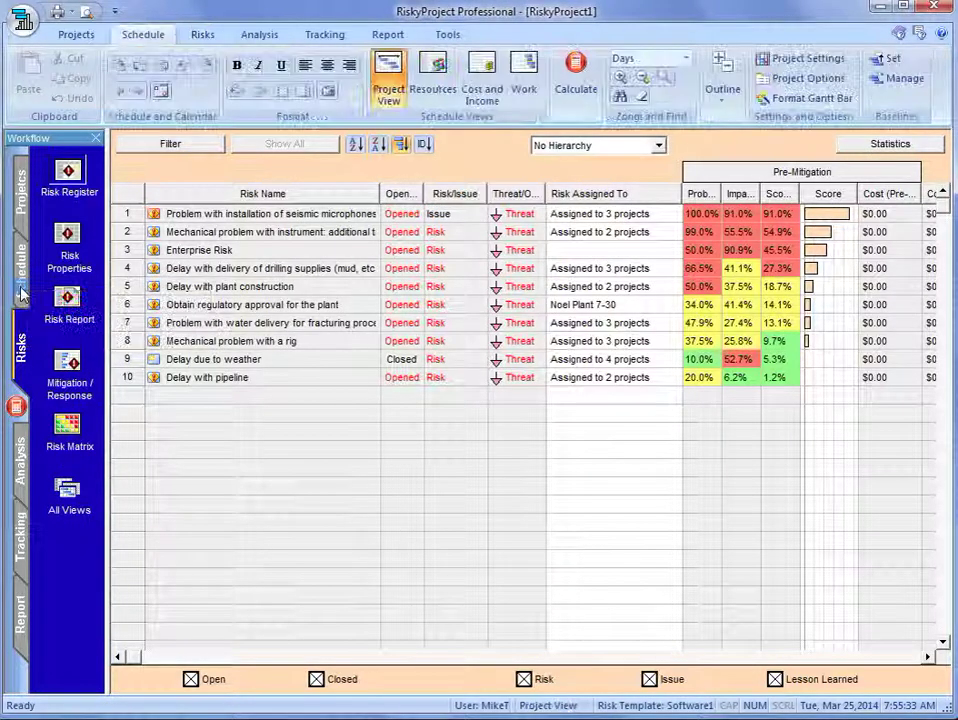
pyautogui.click(20, 195)
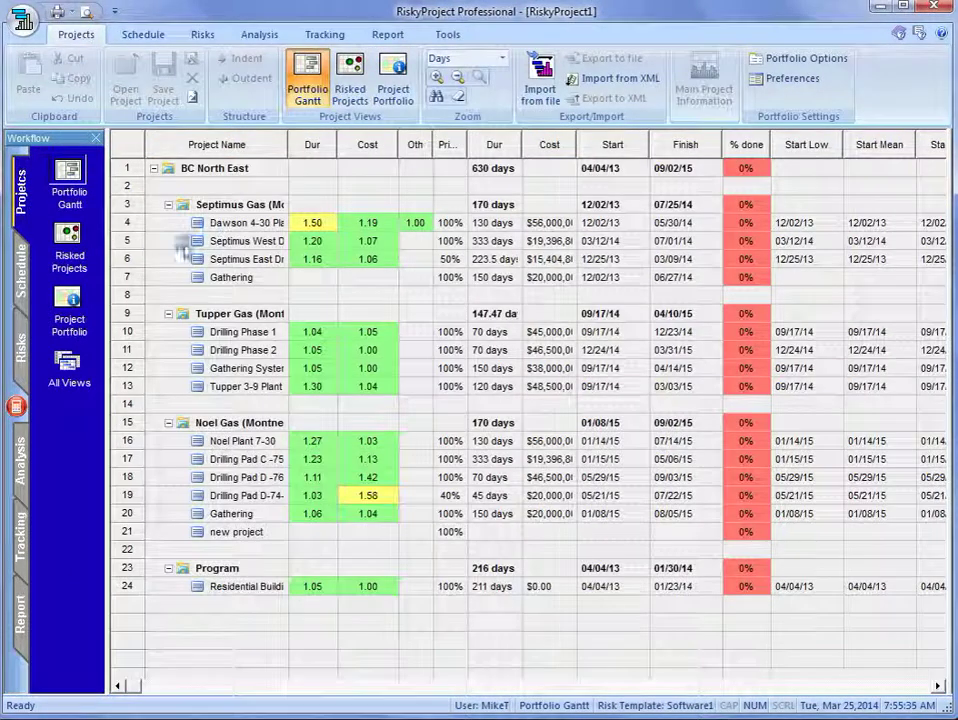
pyautogui.doubleClick(124, 240)
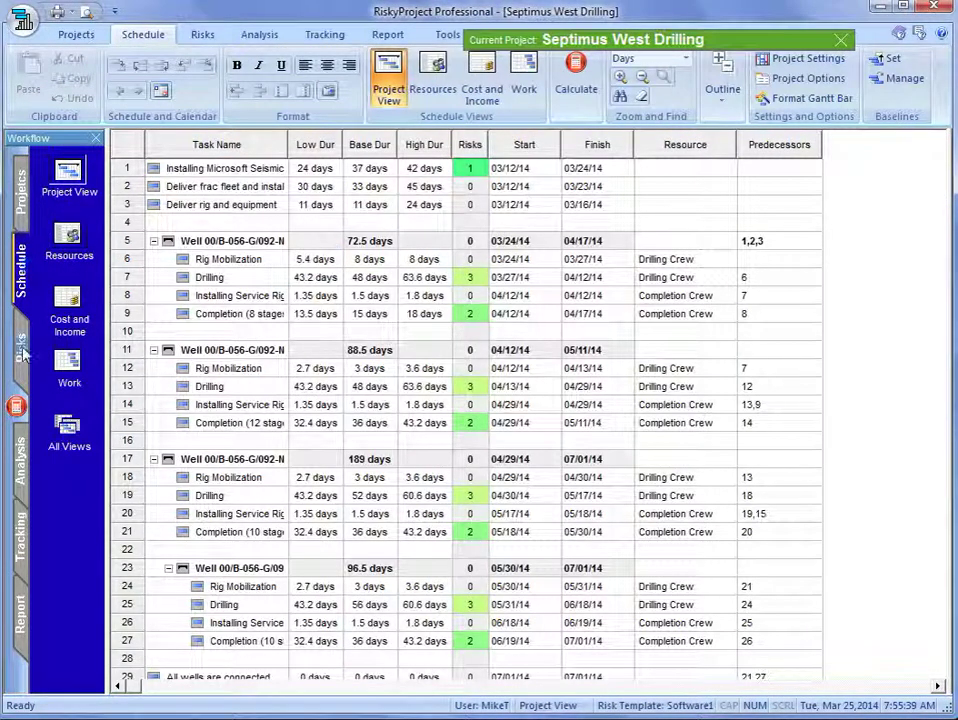
pyautogui.click(22, 350)
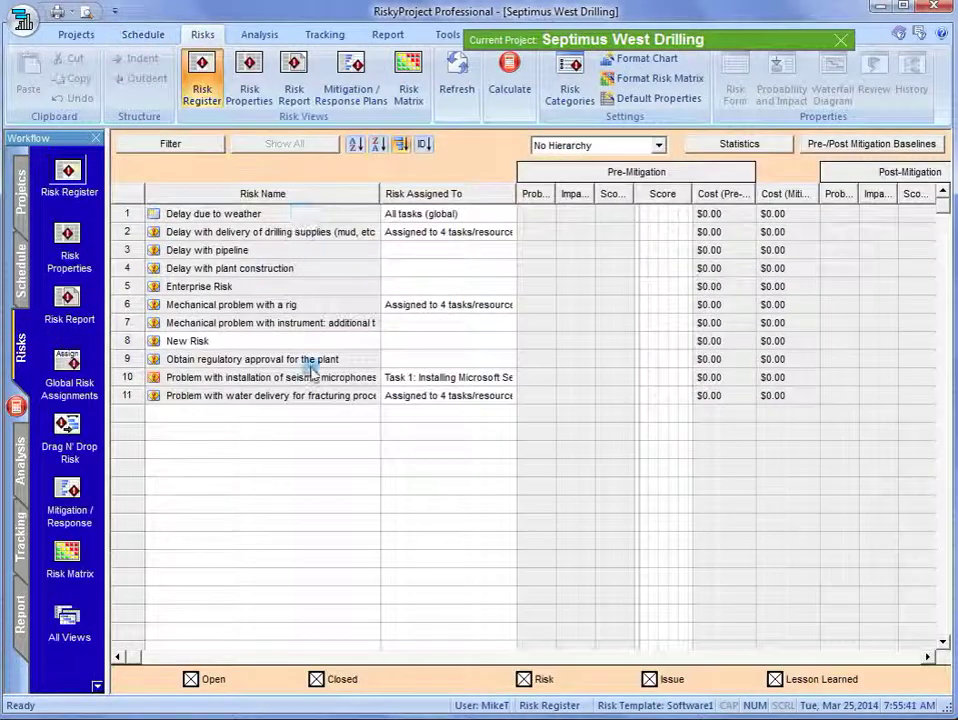
# - Open New Risk in the Septimus West Drilling register and assign it to the first Rig Mobilization task
pyautogui.doubleClick(127, 341)
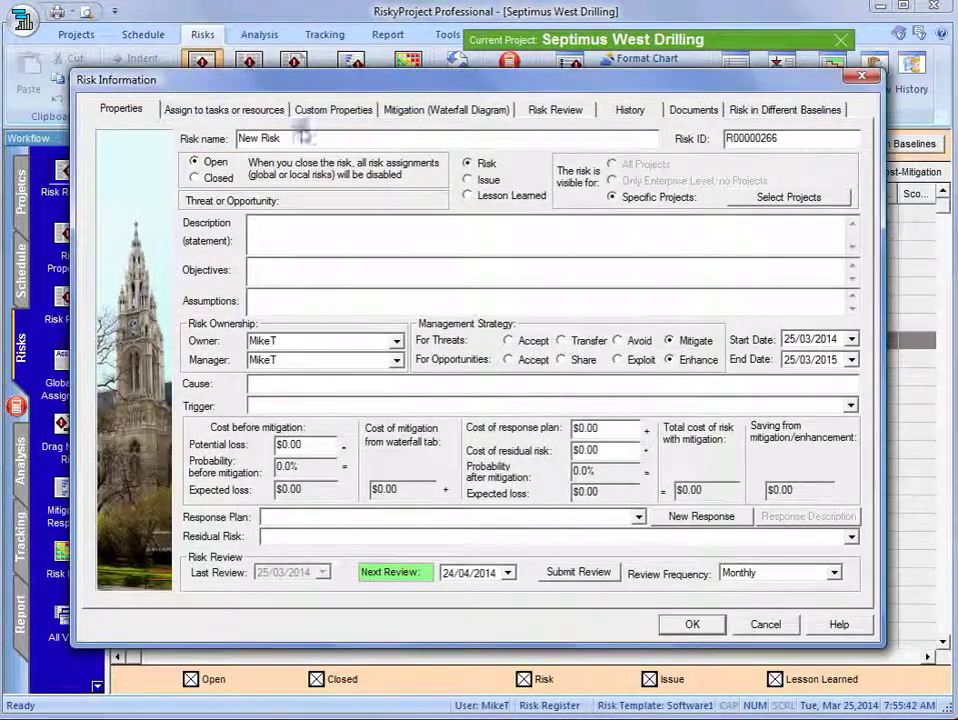
pyautogui.click(228, 111)
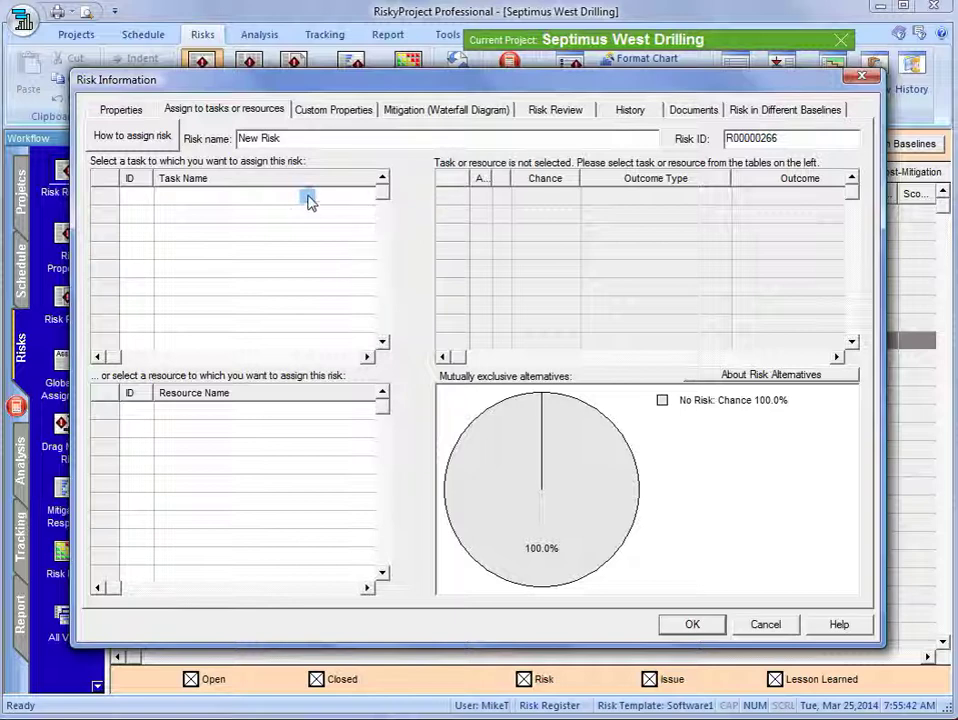
pyautogui.click(204, 199)
pyautogui.click(367, 196)
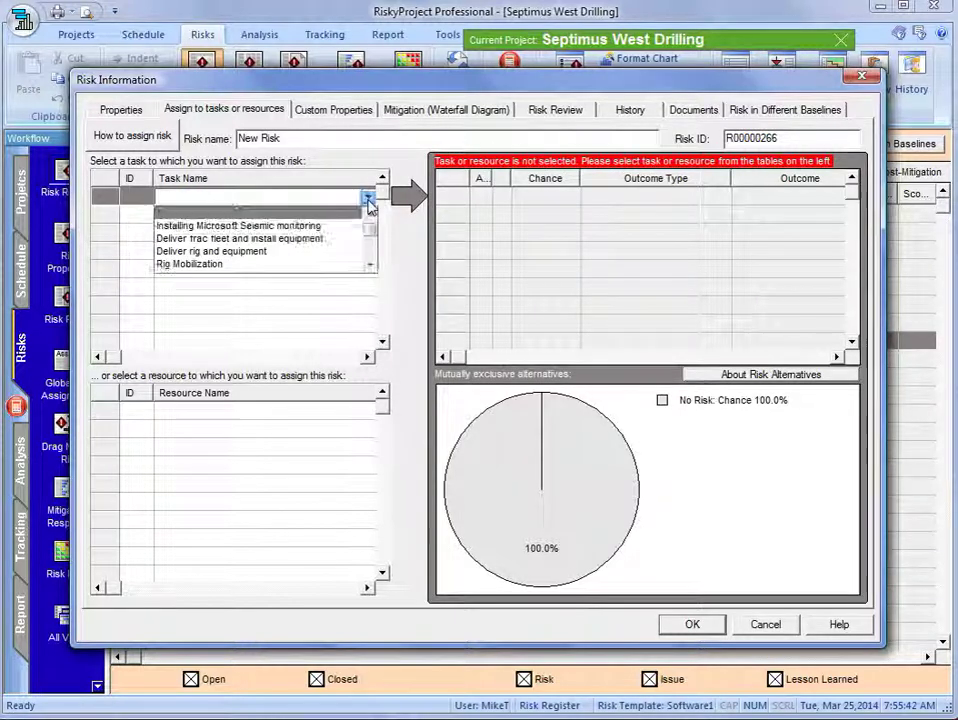
pyautogui.click(348, 265)
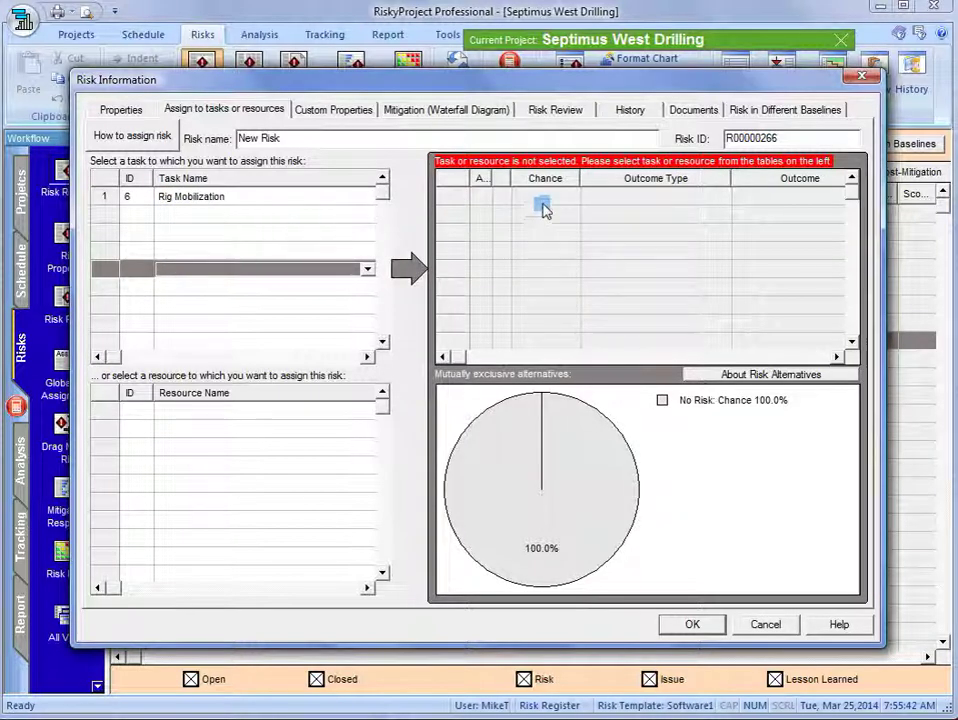
# - Give the Rig Mobilization assignment a 50% chance of Relative delay with a 20% outcome
pyautogui.click(142, 196)
pyautogui.click(558, 196)
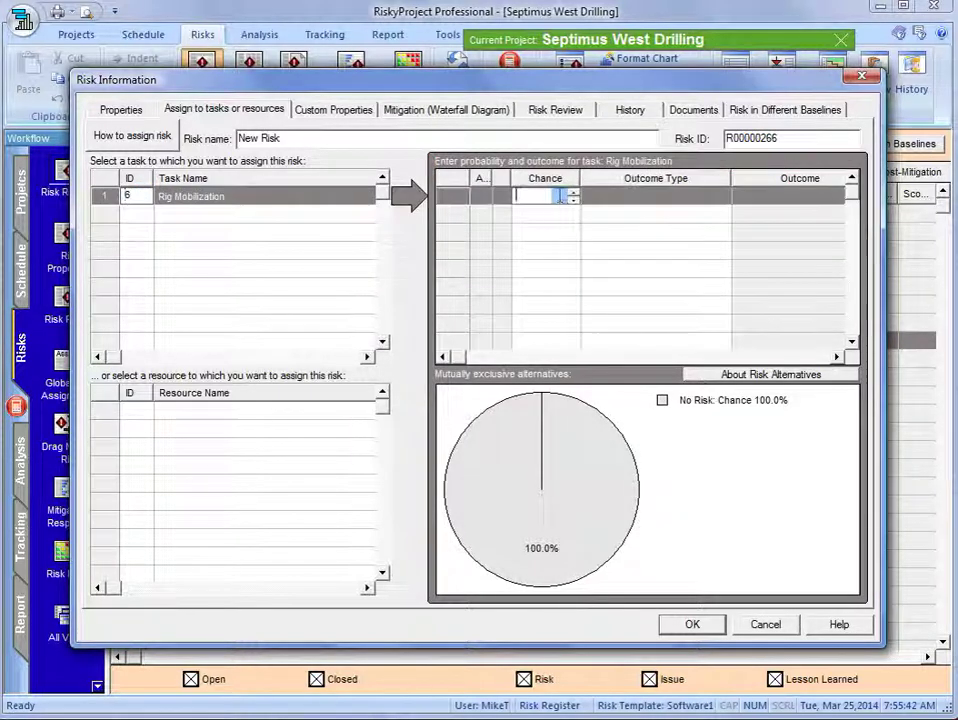
pyautogui.write('50')
pyautogui.click(628, 283)
# - Add a second outcome of type Relative cost increase to the Rig Mobilization assignment
pyautogui.click(724, 216)
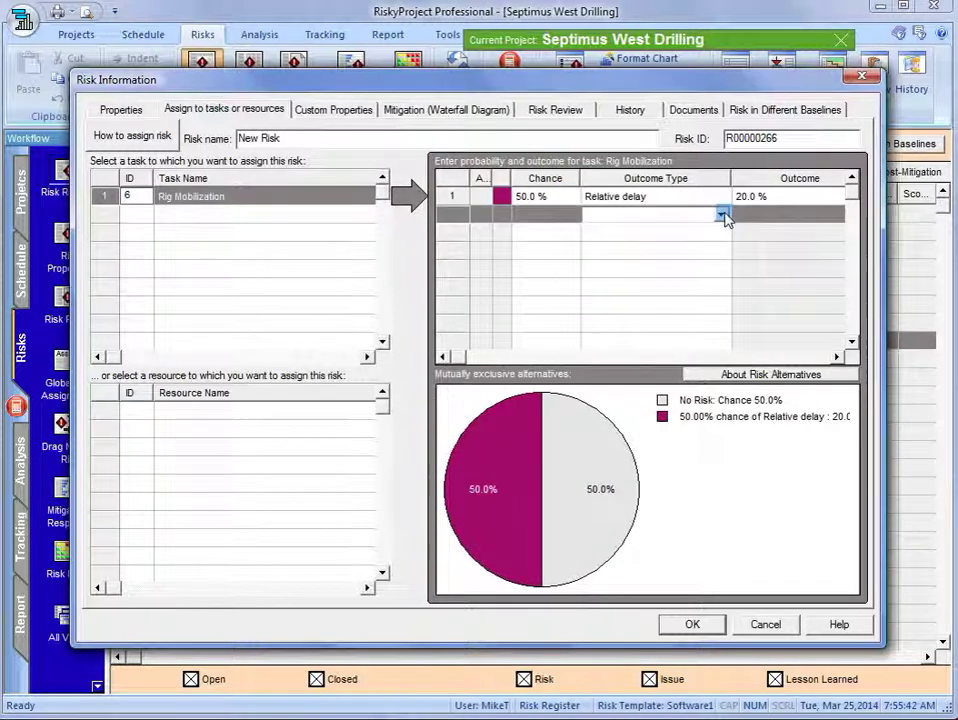
pyautogui.click(724, 216)
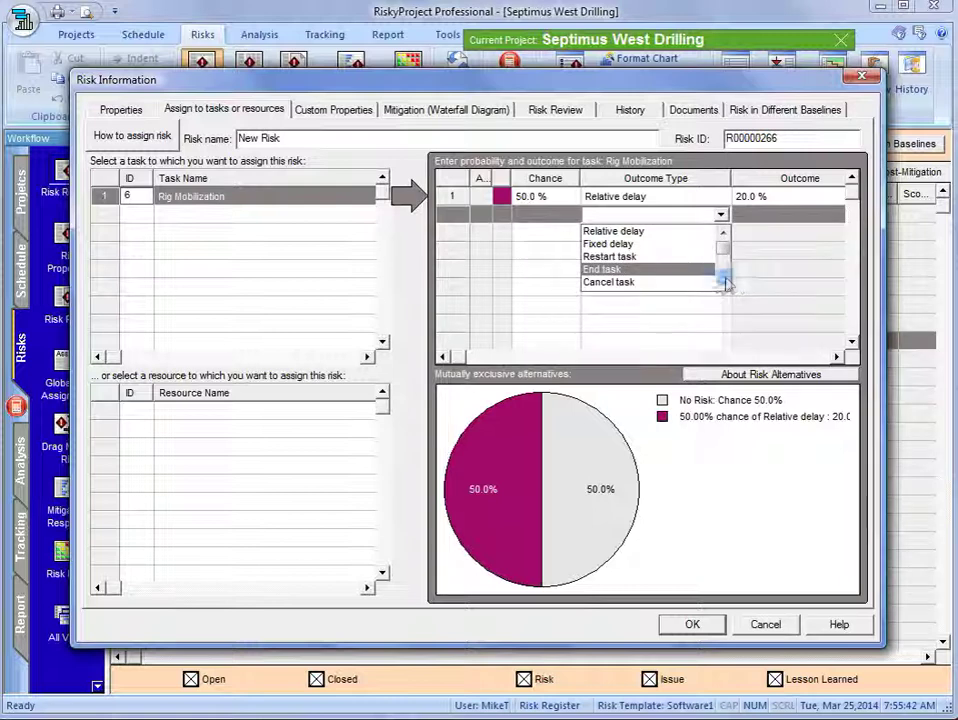
pyautogui.scroll(-3, 726, 284)
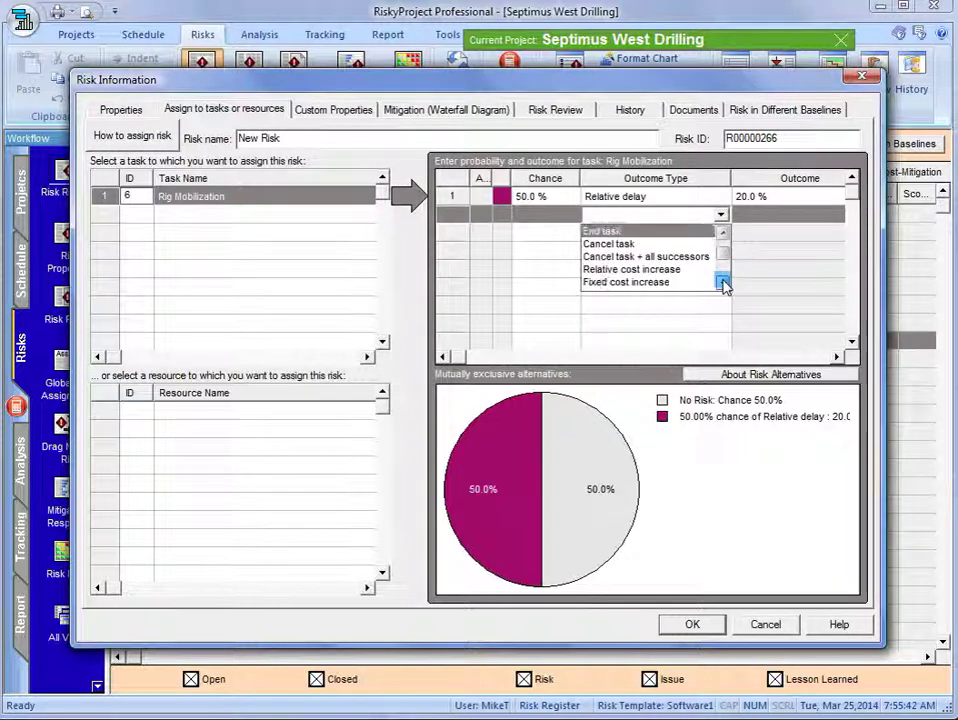
pyautogui.click(705, 282)
pyautogui.click(702, 283)
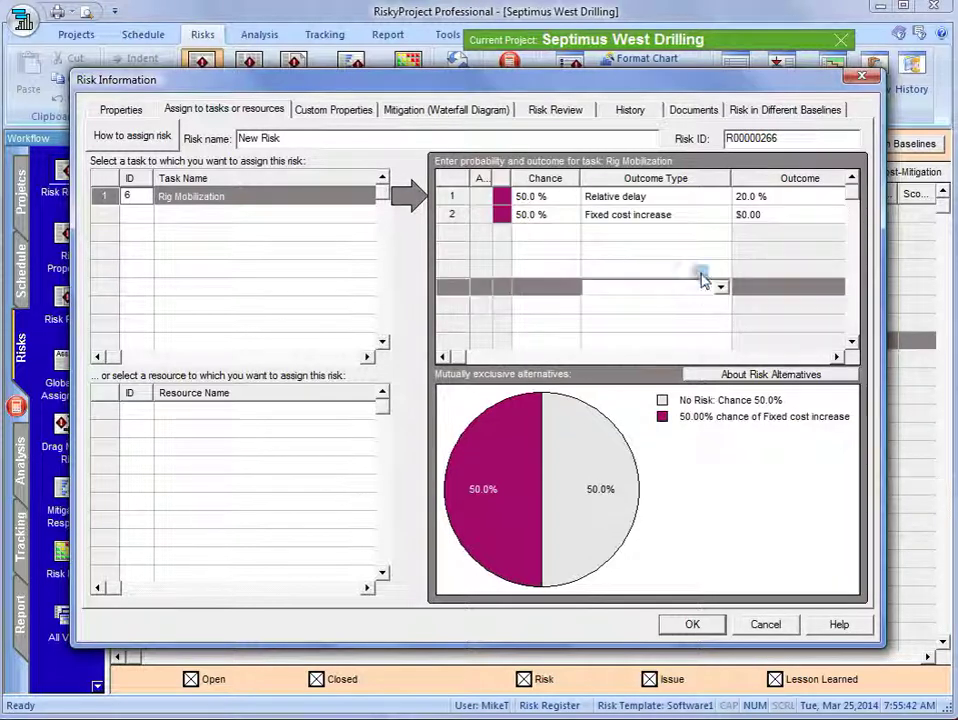
pyautogui.click(724, 218)
pyautogui.click(721, 218)
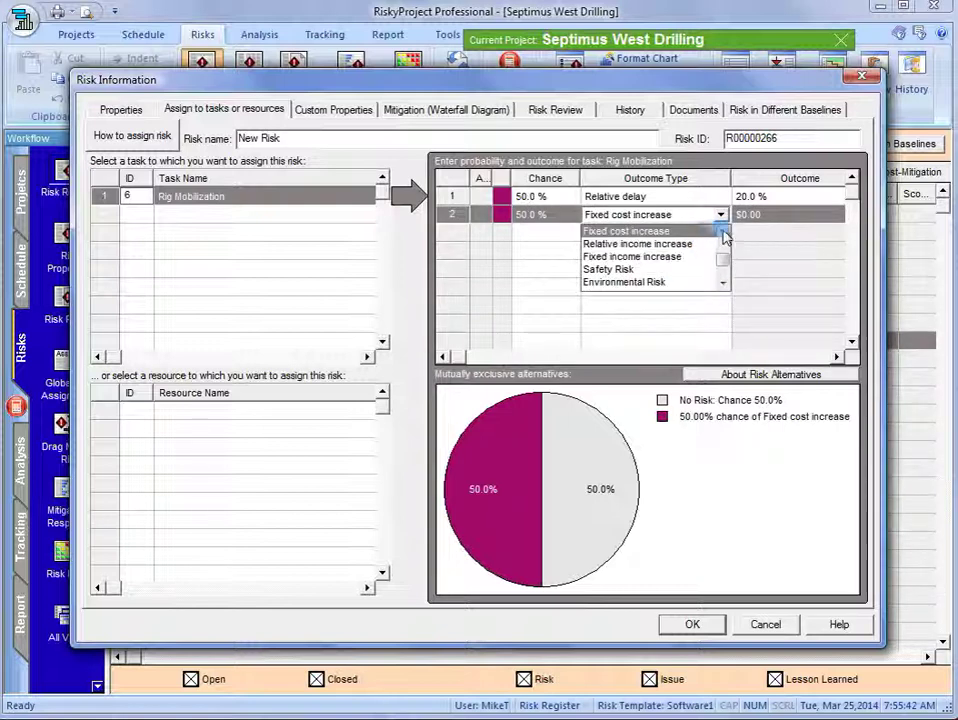
pyautogui.click(724, 231)
pyautogui.click(690, 231)
pyautogui.click(675, 268)
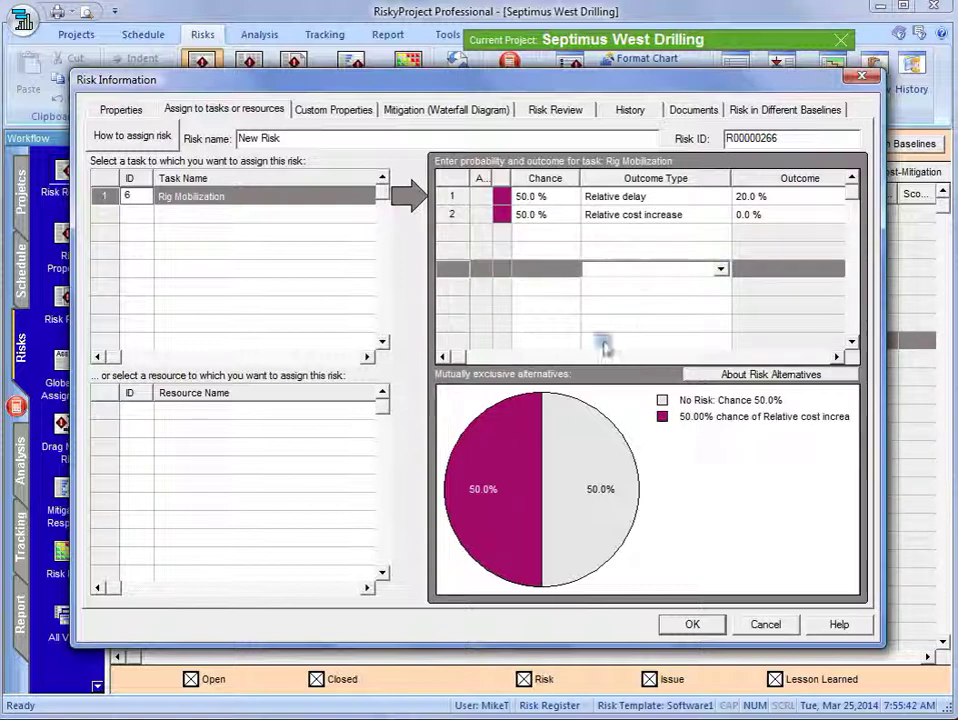
# - Set the Relative cost increase outcome to 20% and accept the risk information
pyautogui.click(743, 215)
pyautogui.click(782, 221)
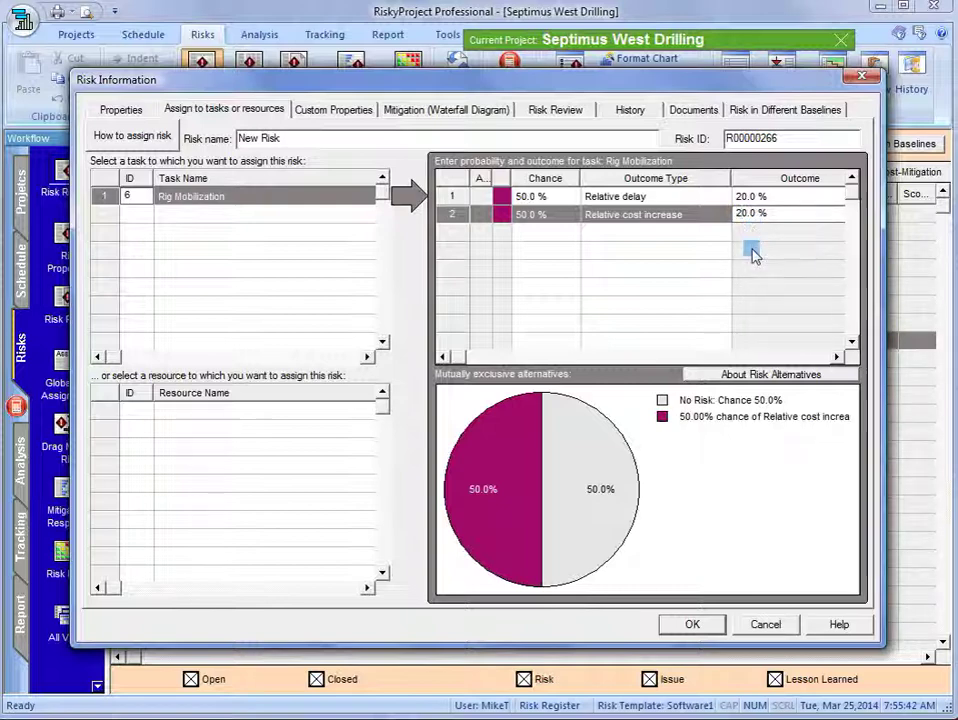
pyautogui.click(754, 252)
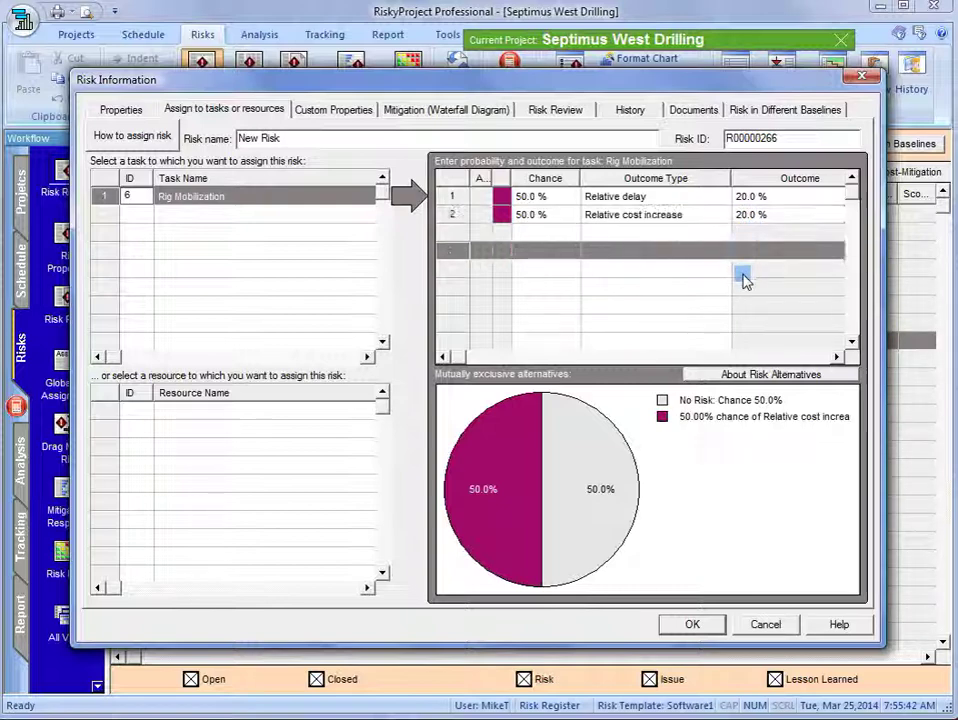
pyautogui.click(693, 626)
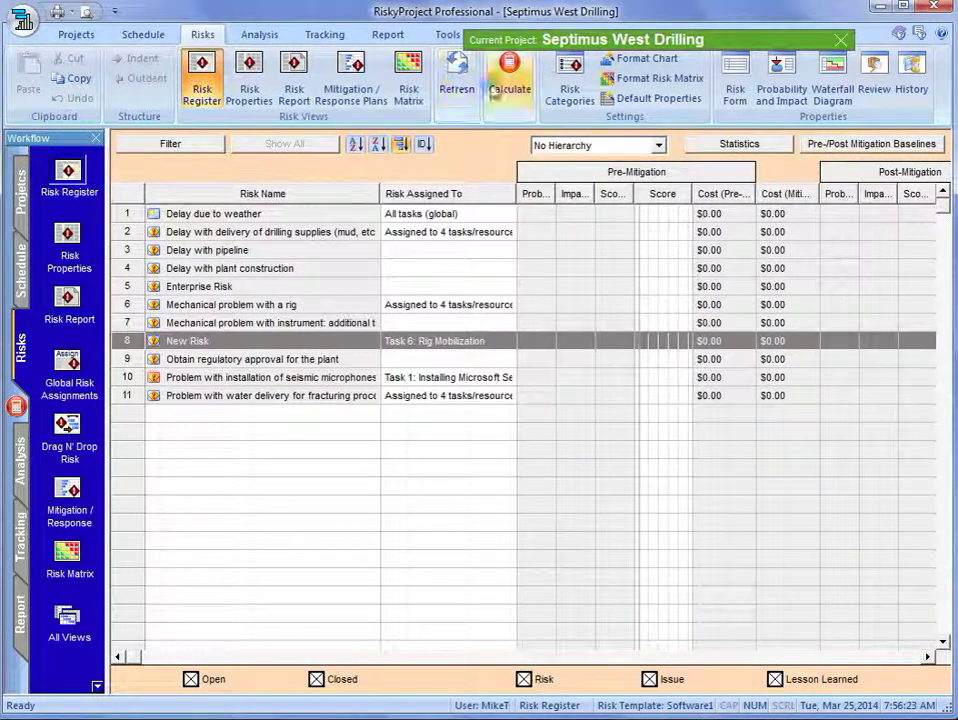
# - Recalculate the Septimus West Drilling project, then close it with its changes saved
pyautogui.click(505, 85)
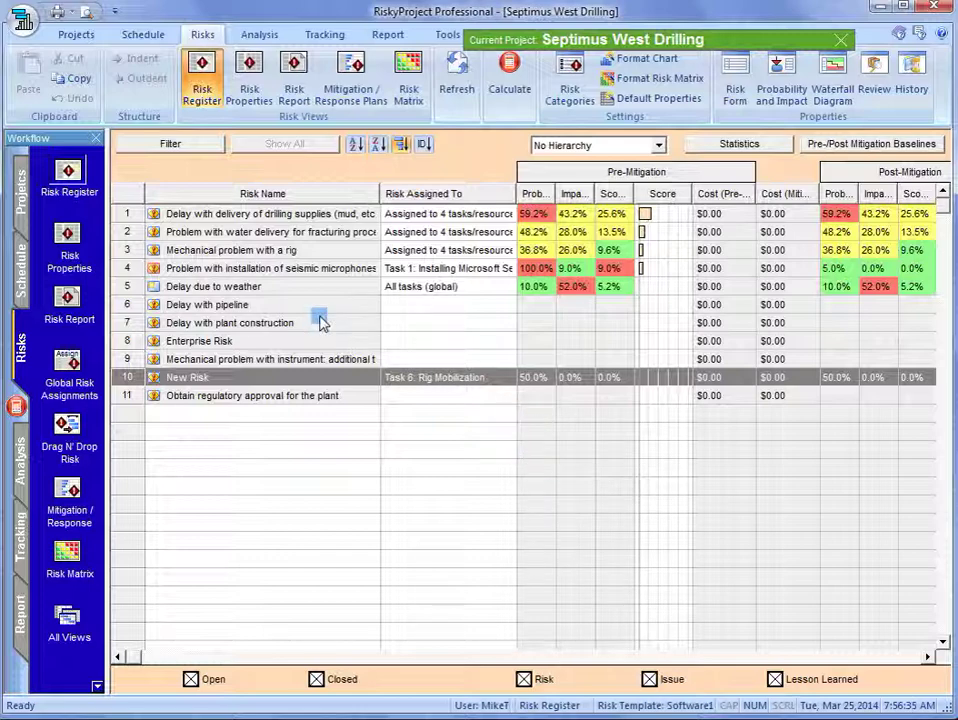
pyautogui.click(841, 41)
pyautogui.click(467, 428)
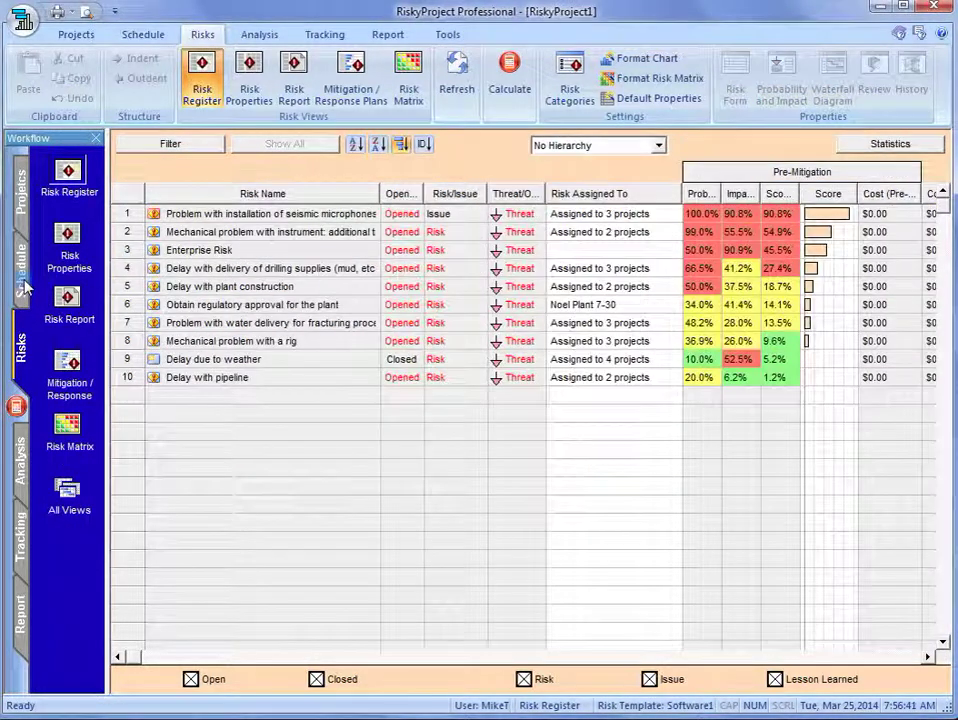
pyautogui.click(23, 287)
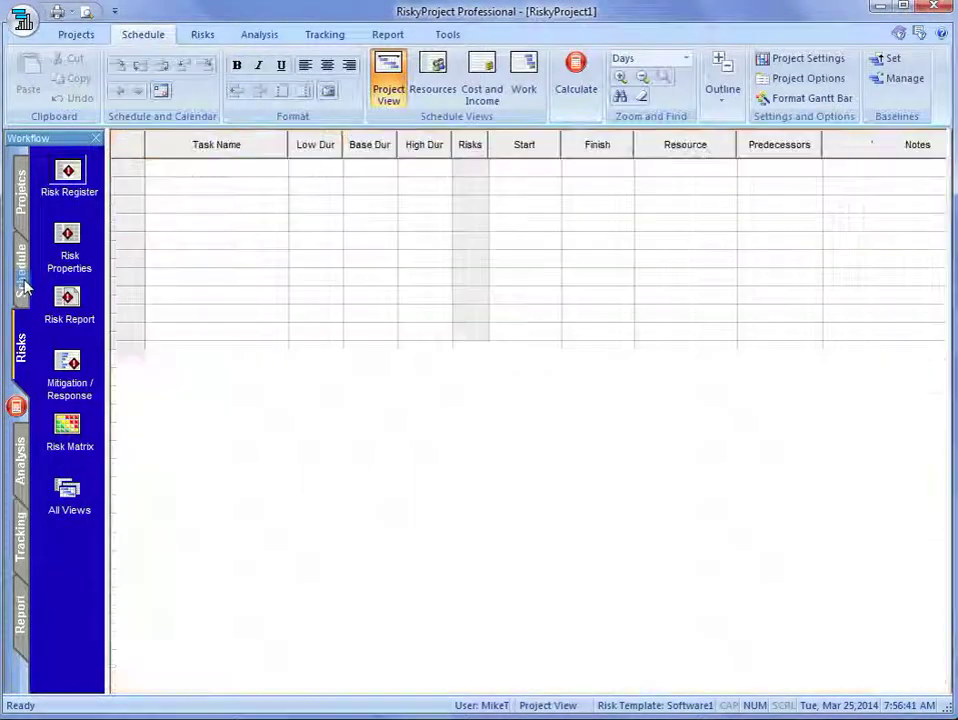
# - Open the Septimus Gas (Montney) summary project, examine New Risk's outcomes per source project in the risk register, and close the summary project
pyautogui.click(18, 180)
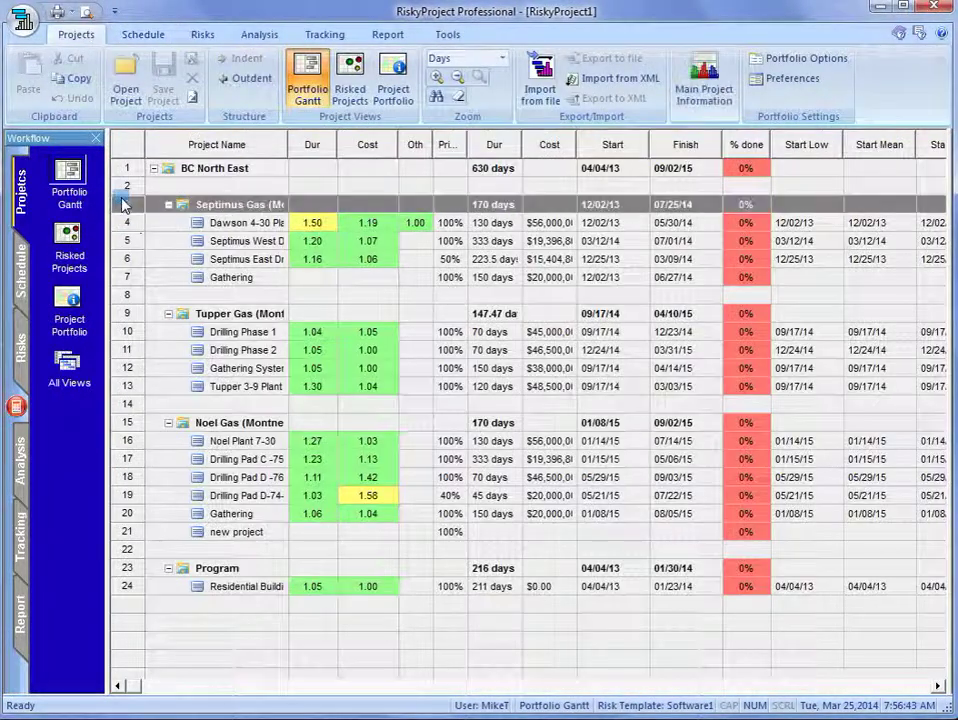
pyautogui.doubleClick(124, 205)
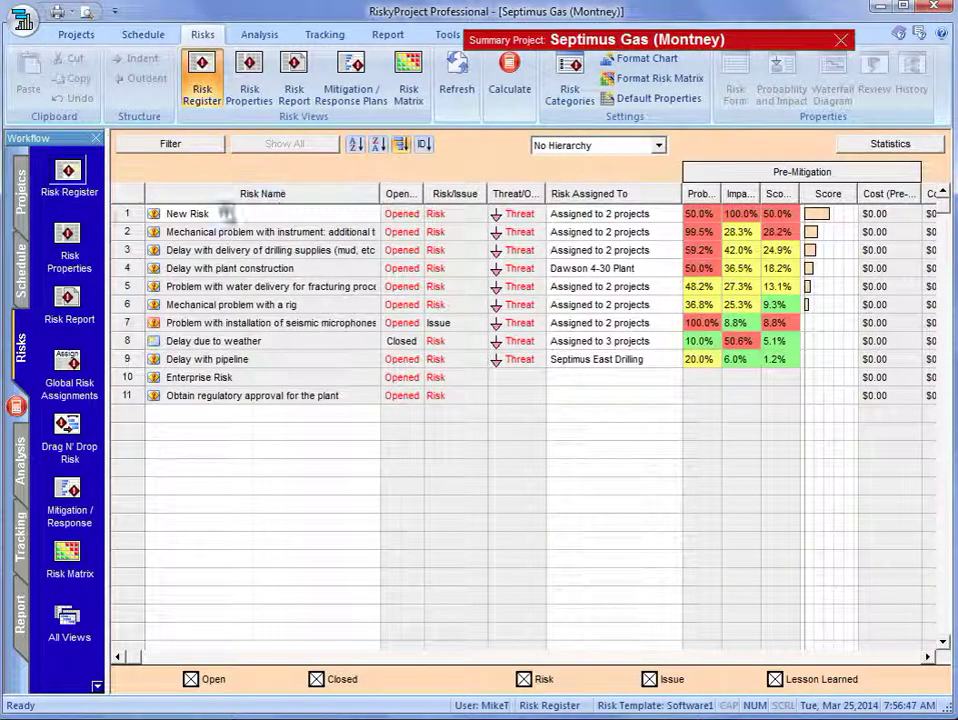
pyautogui.doubleClick(124, 215)
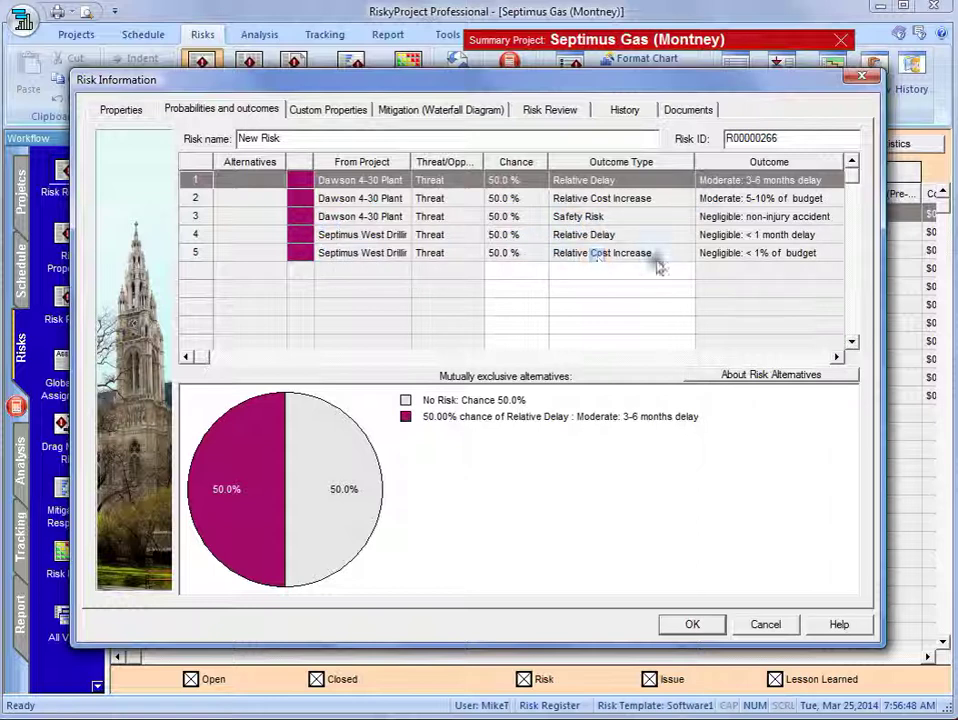
pyautogui.click(200, 235)
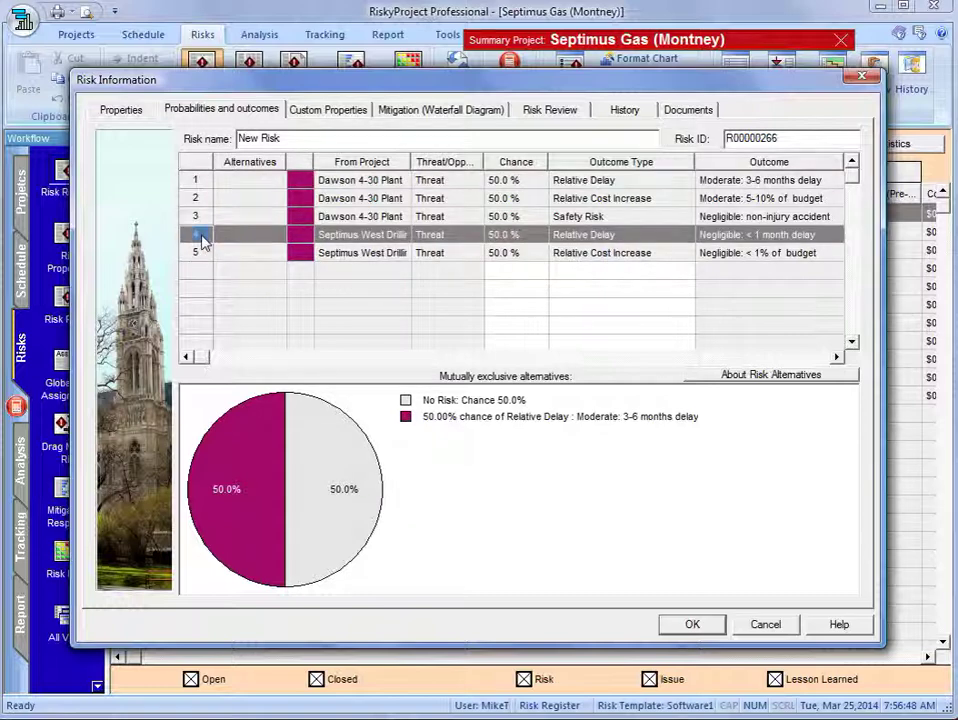
pyautogui.click(690, 624)
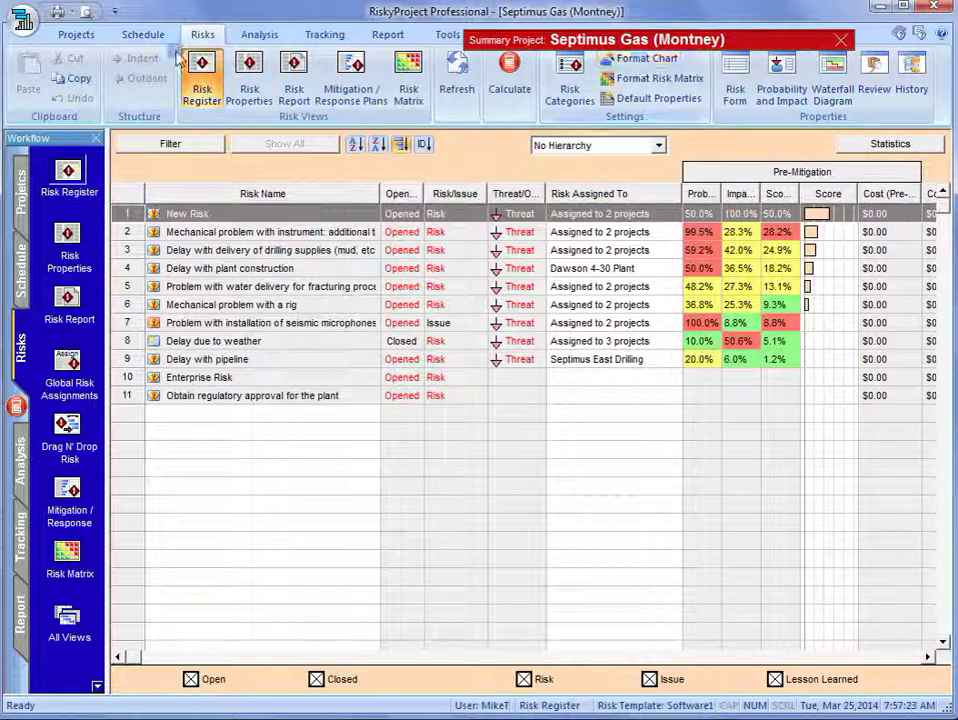
pyautogui.click(840, 39)
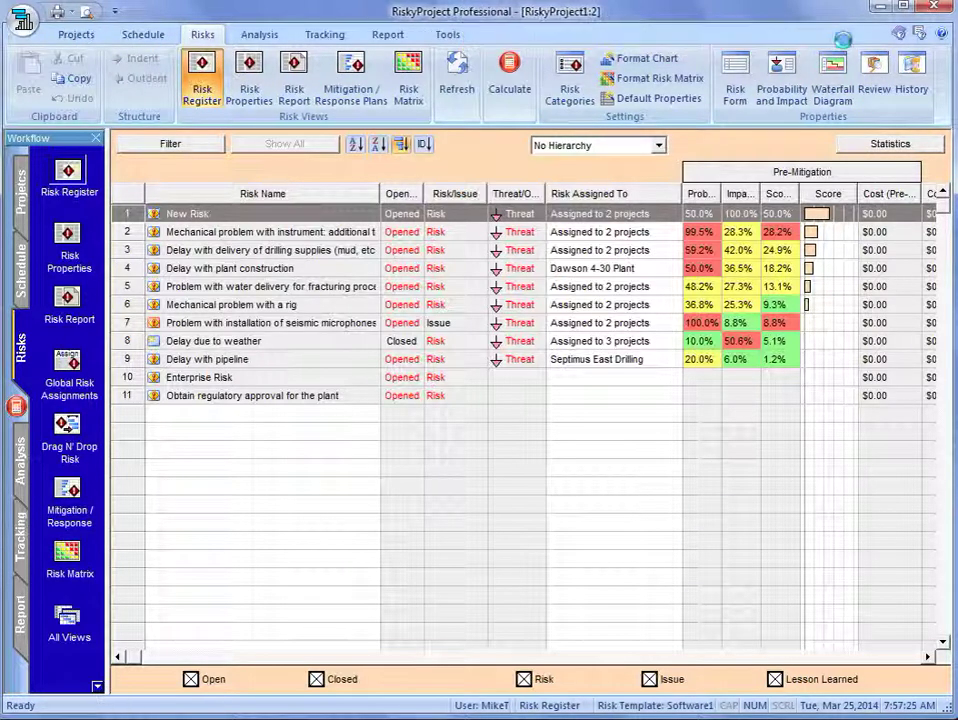
# - Review the portfolio's default risk visibility (approval) rules and close the portfolio options
pyautogui.click(67, 36)
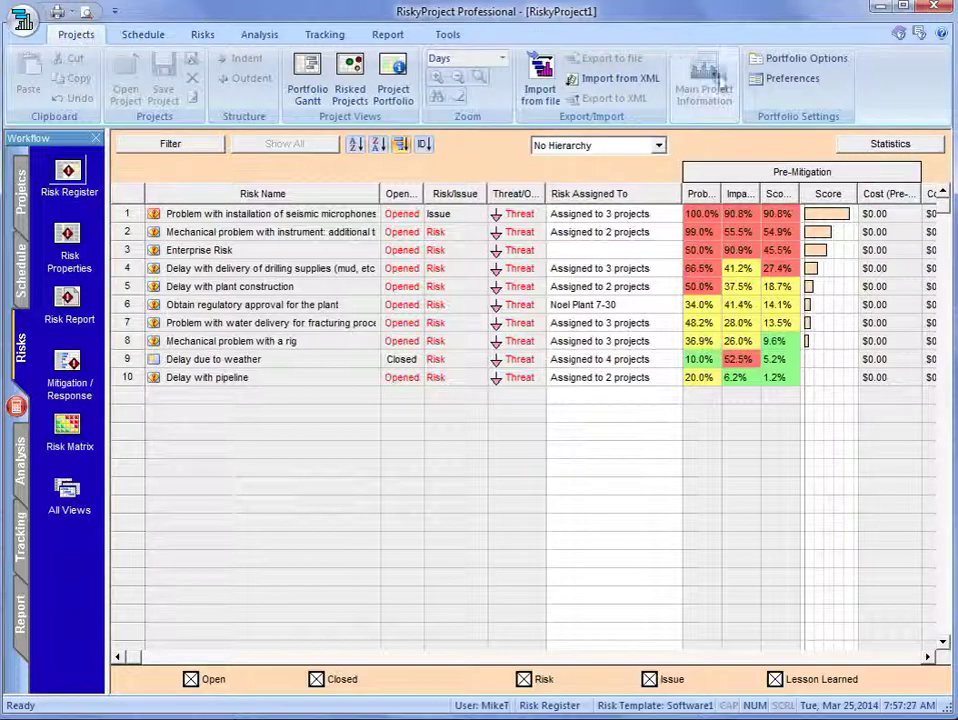
pyautogui.click(808, 62)
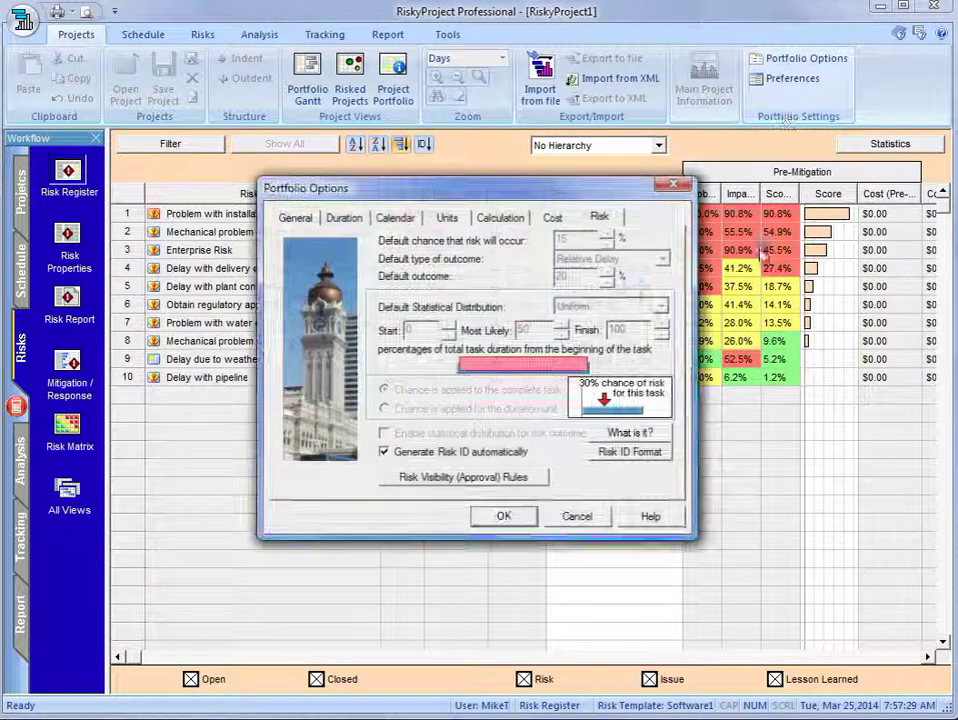
pyautogui.click(506, 480)
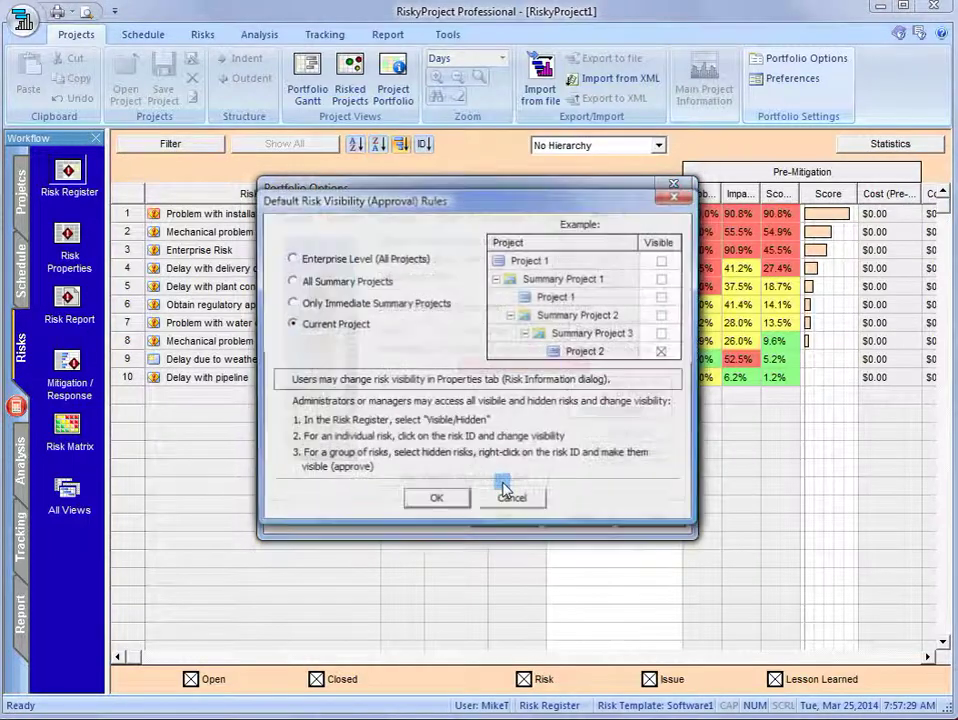
pyautogui.click(436, 499)
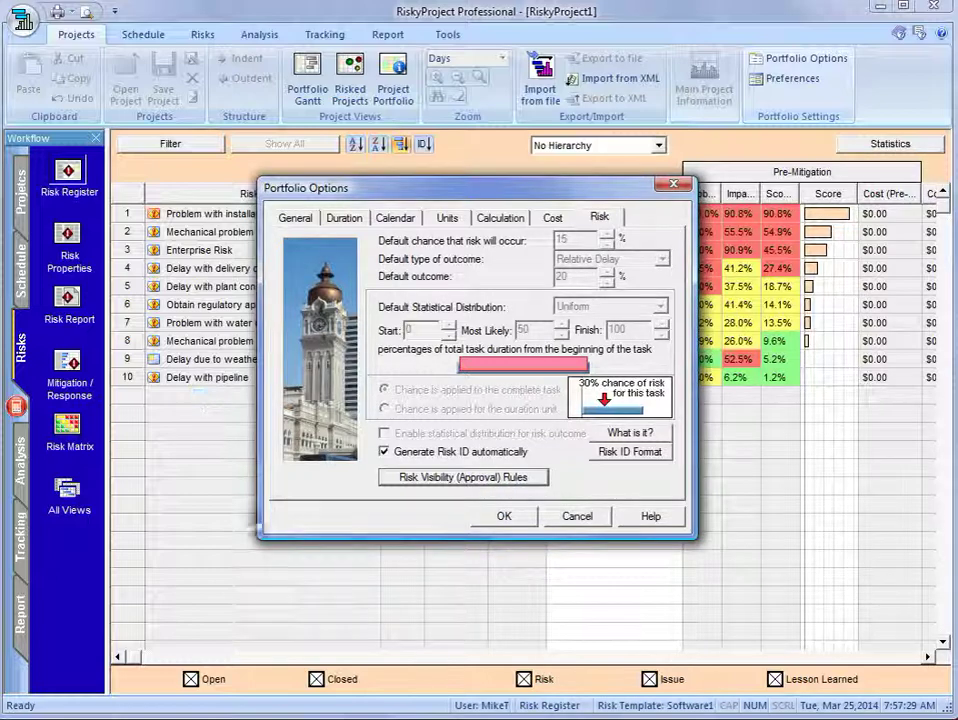
pyautogui.click(506, 517)
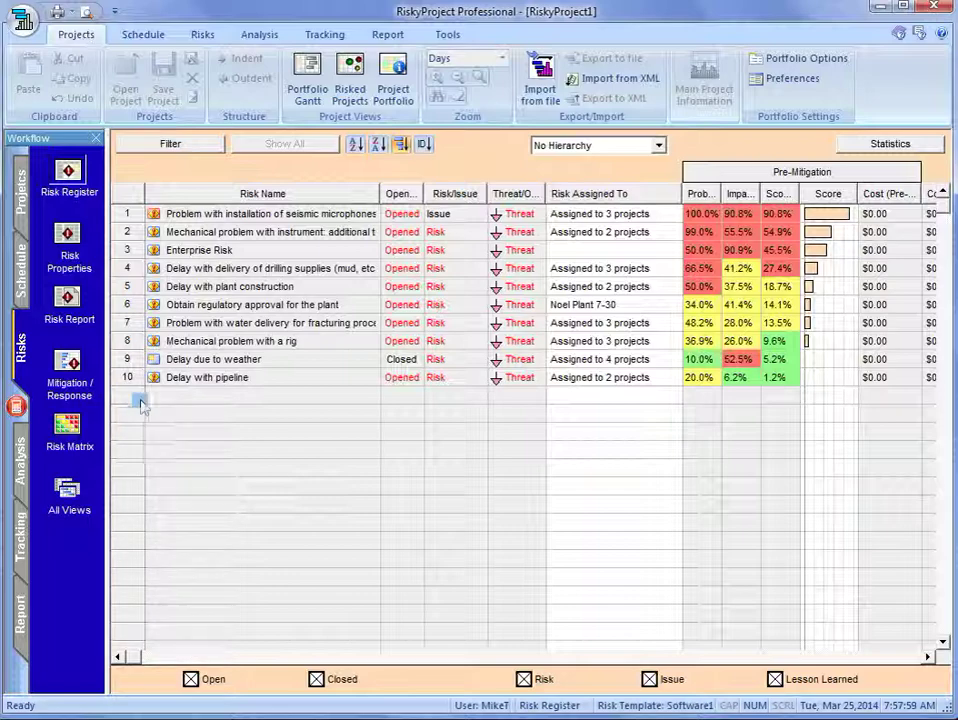
# - Open the visibility settings of the enterprise risk "Problem with installation of seismic microphones" and make it visible for BC North East with all its projects
pyautogui.doubleClick(125, 215)
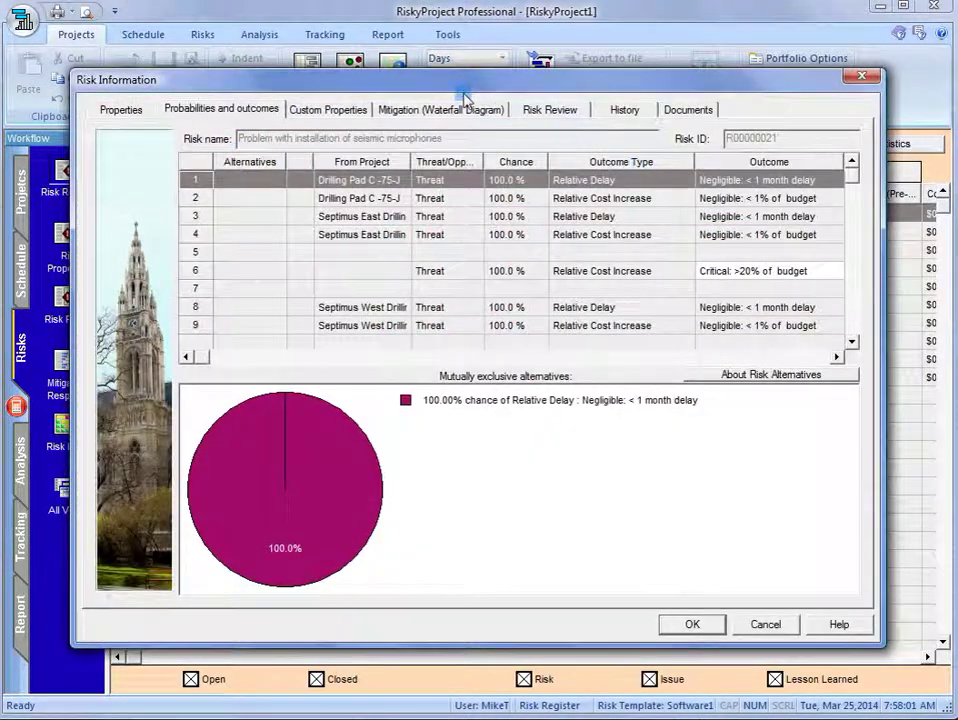
pyautogui.click(145, 113)
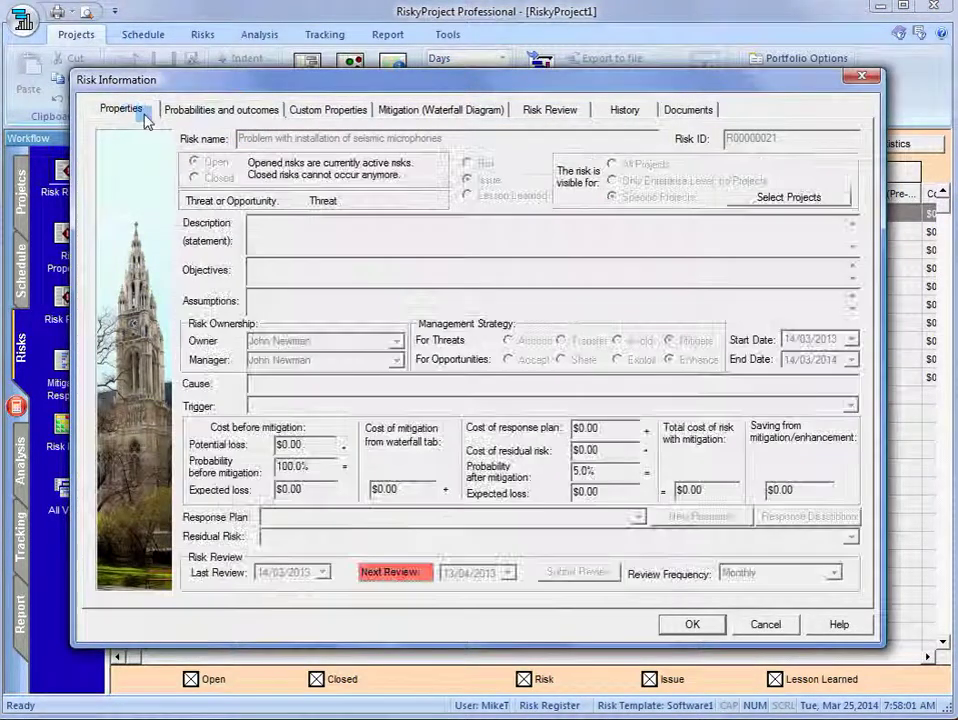
pyautogui.click(777, 203)
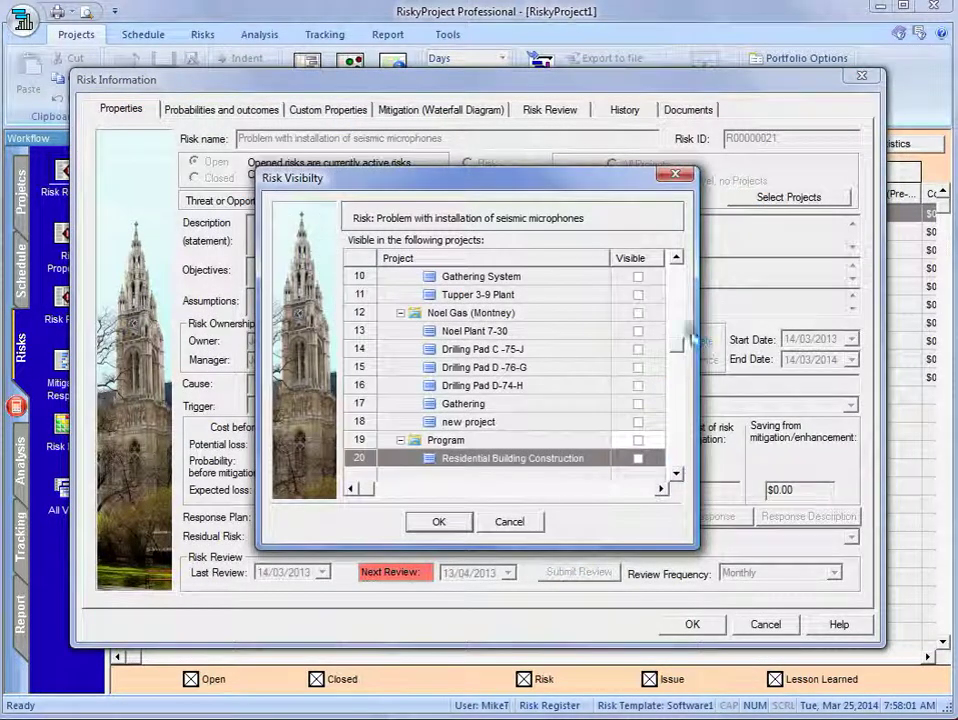
pyautogui.moveTo(679, 346); pyautogui.dragTo(687, 276)
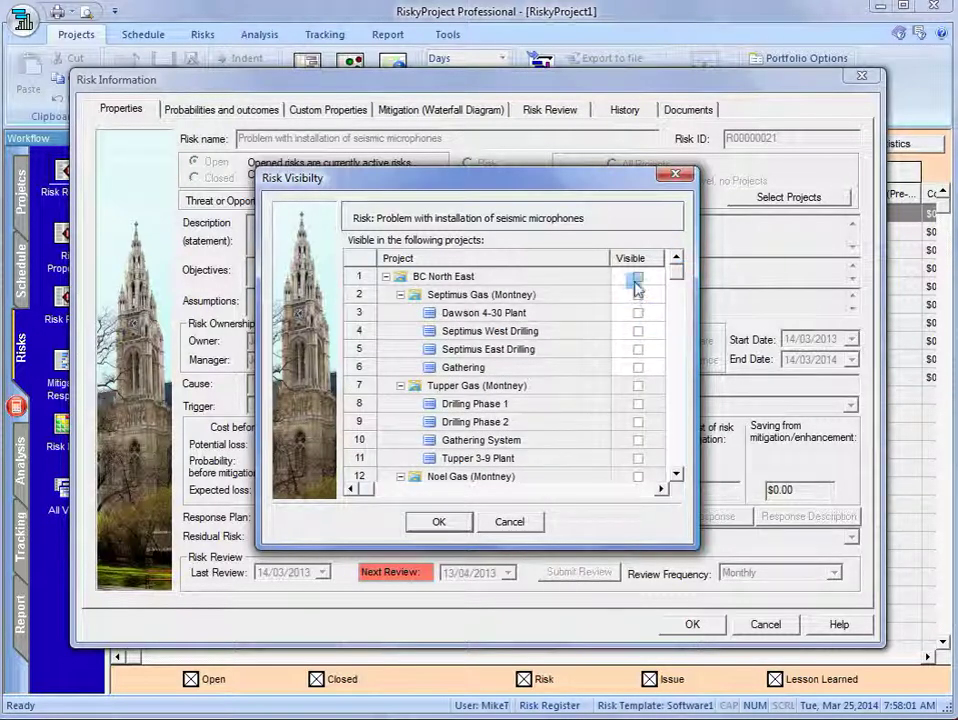
pyautogui.click(637, 276)
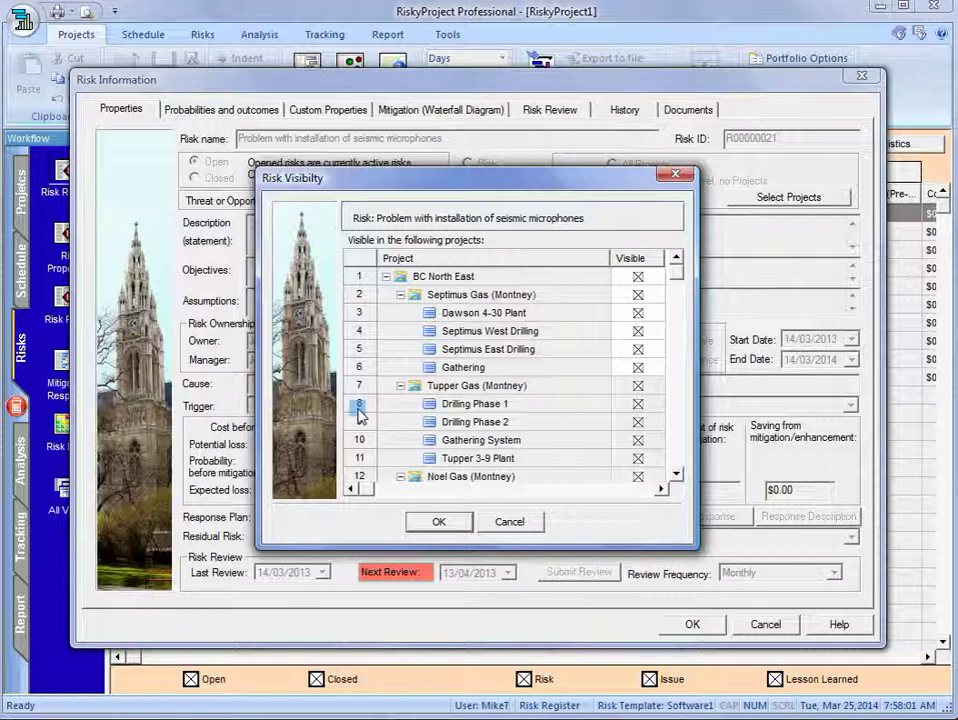
# - Remove the risk's visibility from BC North East and from Septimus Gas (Montney) with all four of its projects, and close the visibility settings
pyautogui.click(637, 278)
pyautogui.click(637, 295)
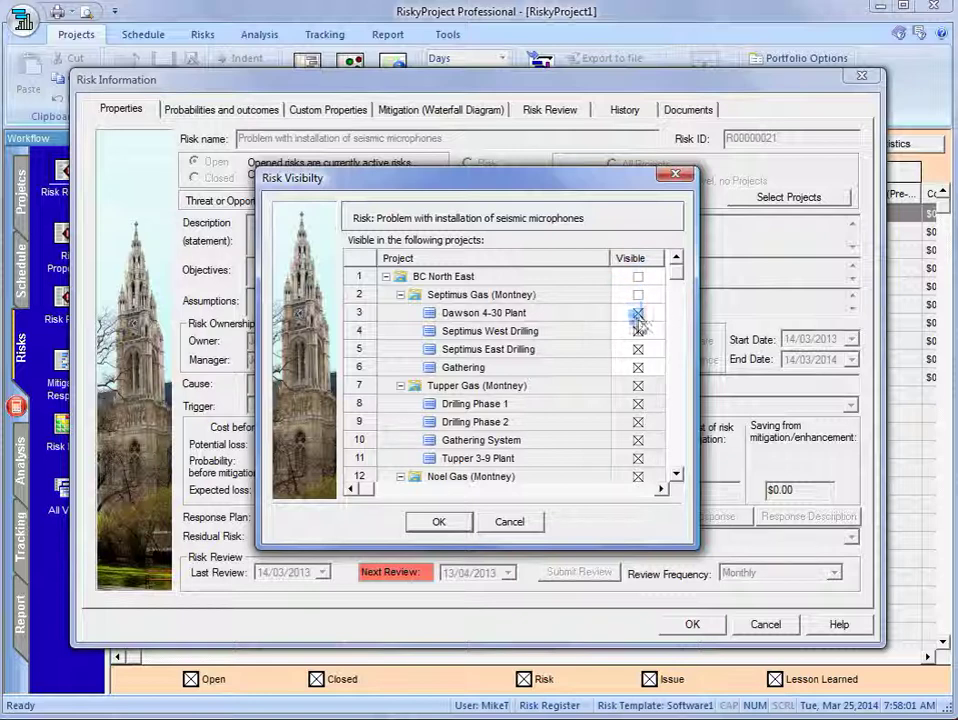
pyautogui.click(637, 313)
pyautogui.click(637, 331)
pyautogui.click(637, 349)
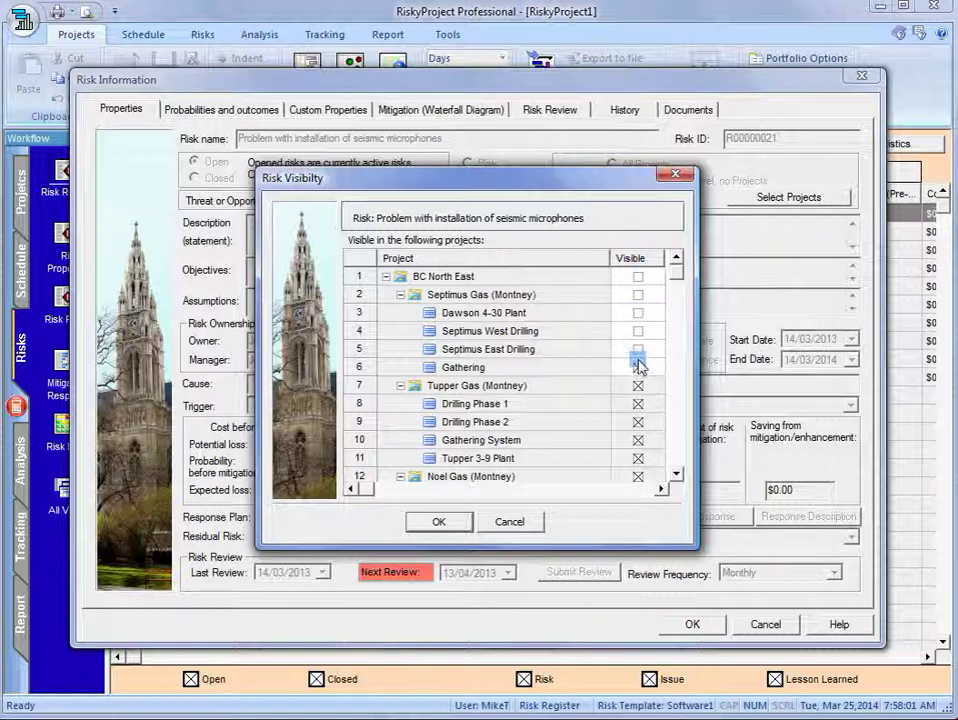
pyautogui.click(637, 367)
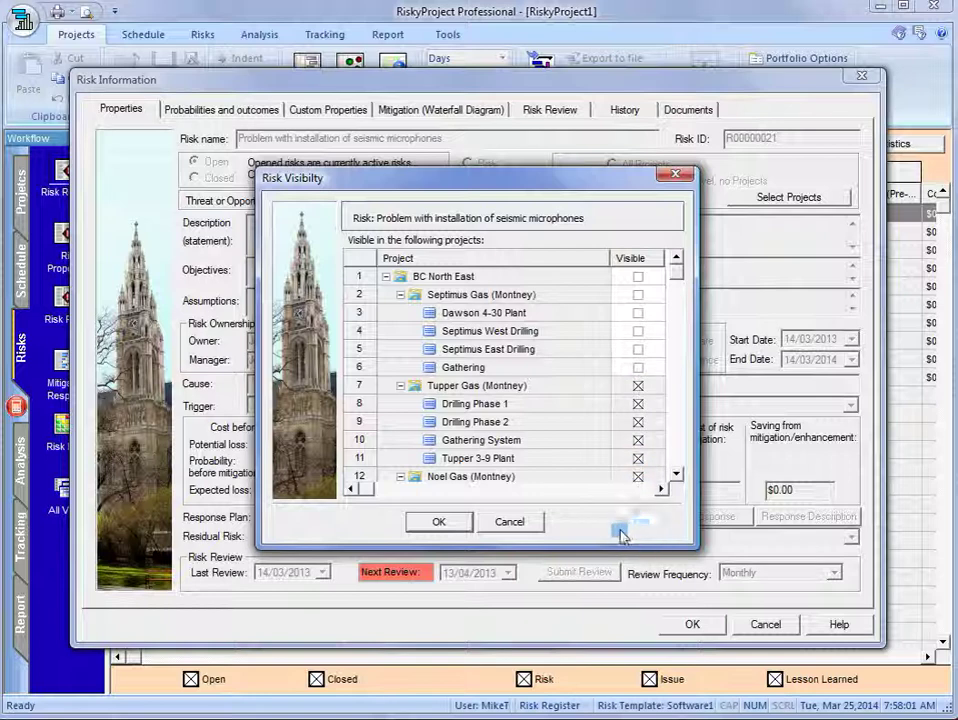
pyautogui.scroll(-1, 676, 473)
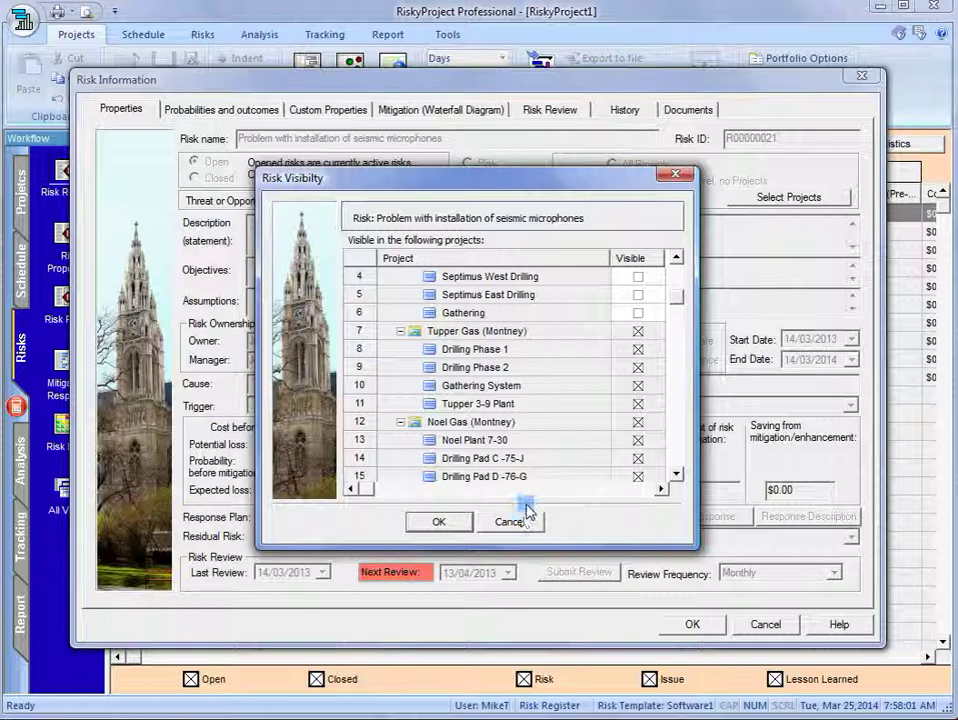
pyautogui.click(436, 521)
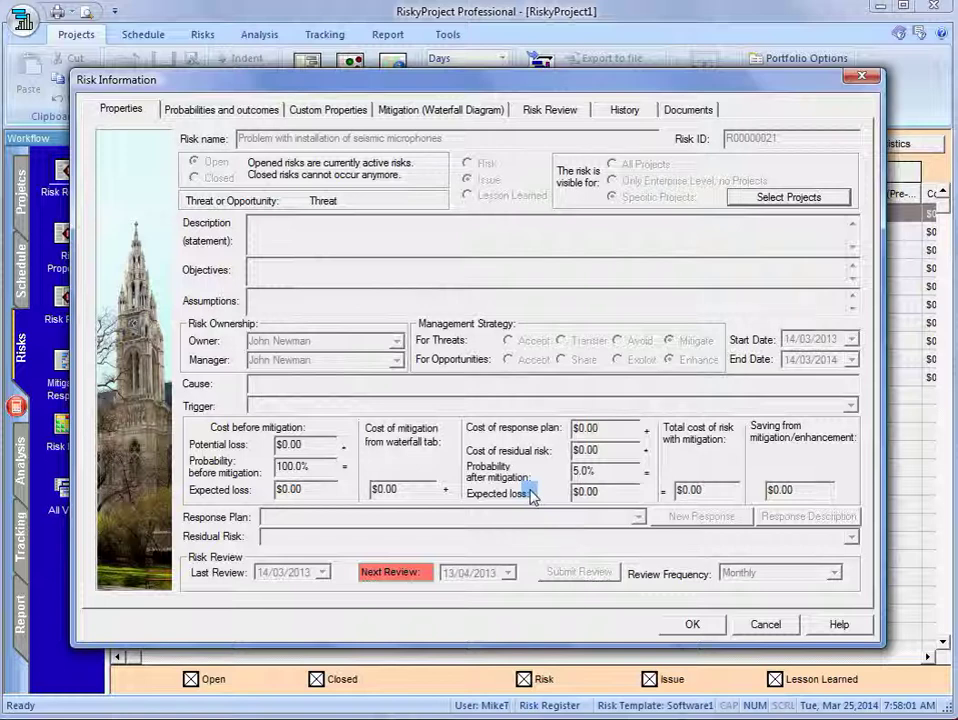